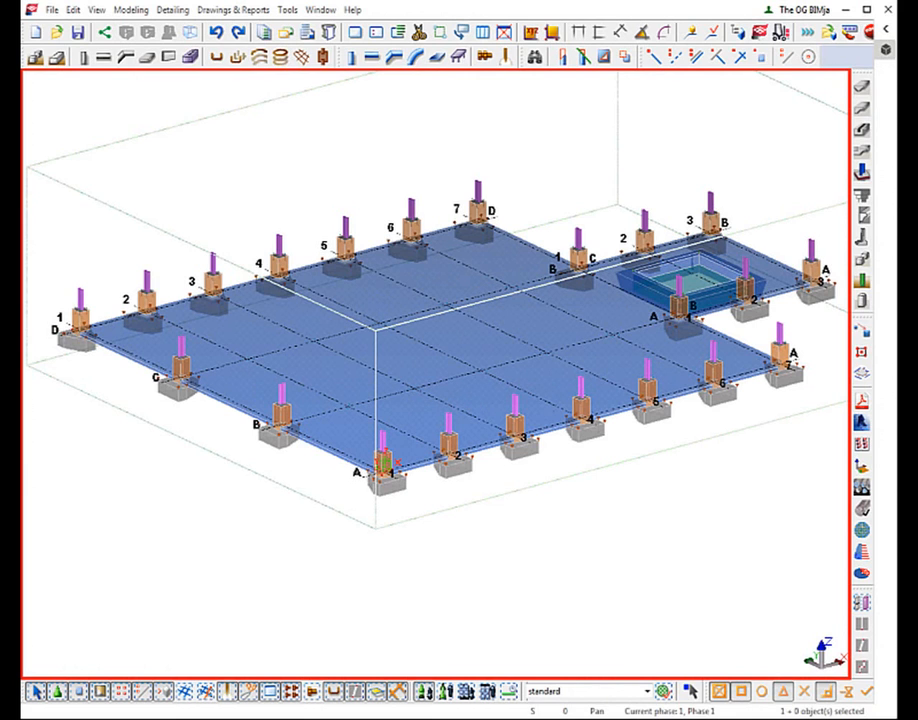
Step: Examine the layout points on the corner footing at grid A/1 and on the footings around the slab opening
scroll(410, 531, "up", 5)
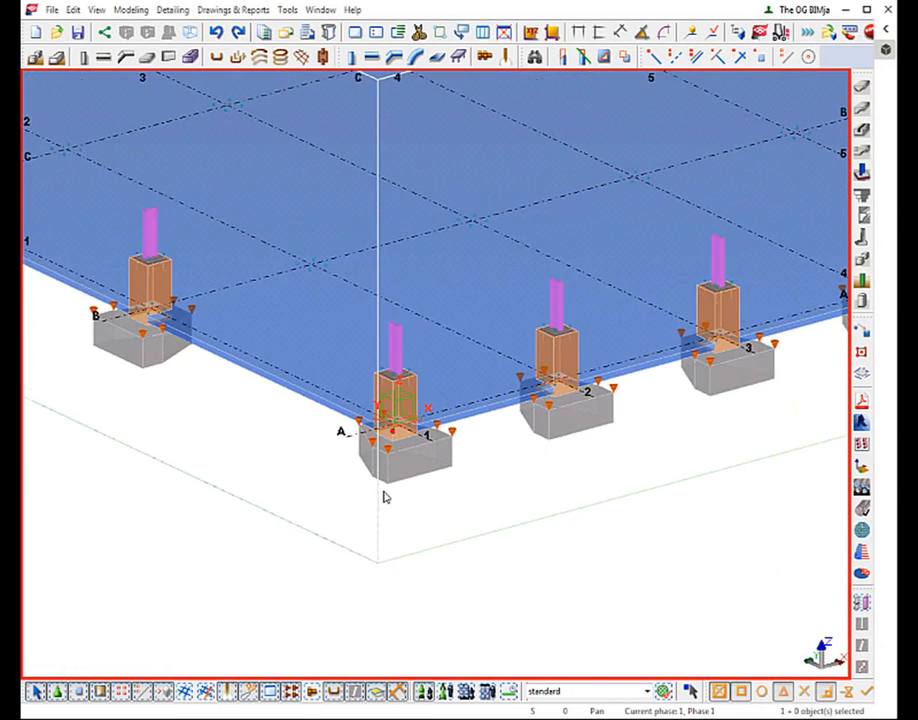
scroll(385, 497, "up", 2)
scroll(443, 512, "up", 3)
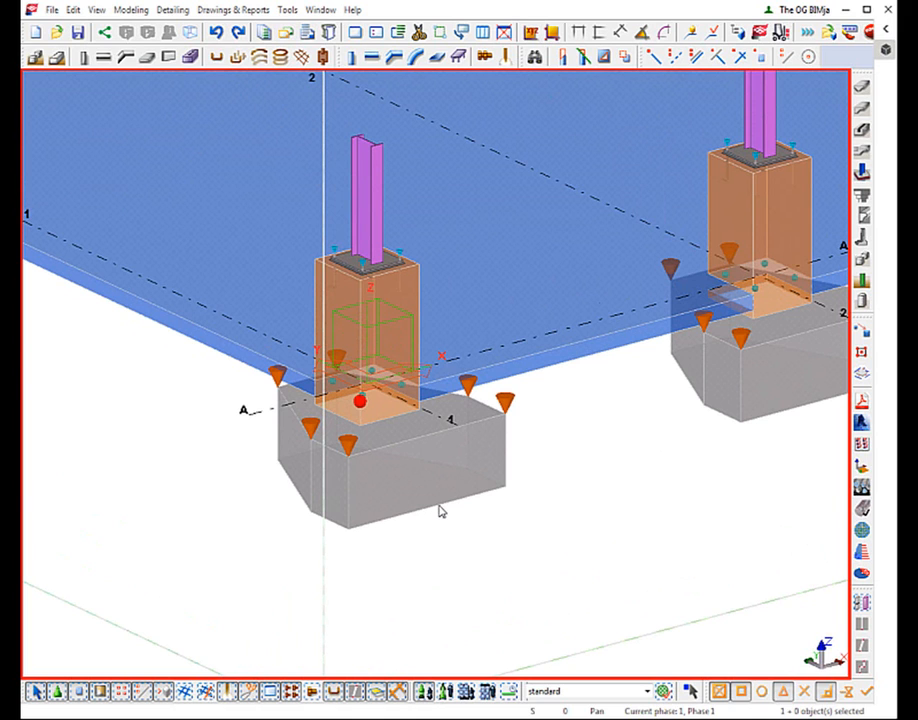
scroll(440, 511, "down", 6)
scroll(617, 334, "up", 2)
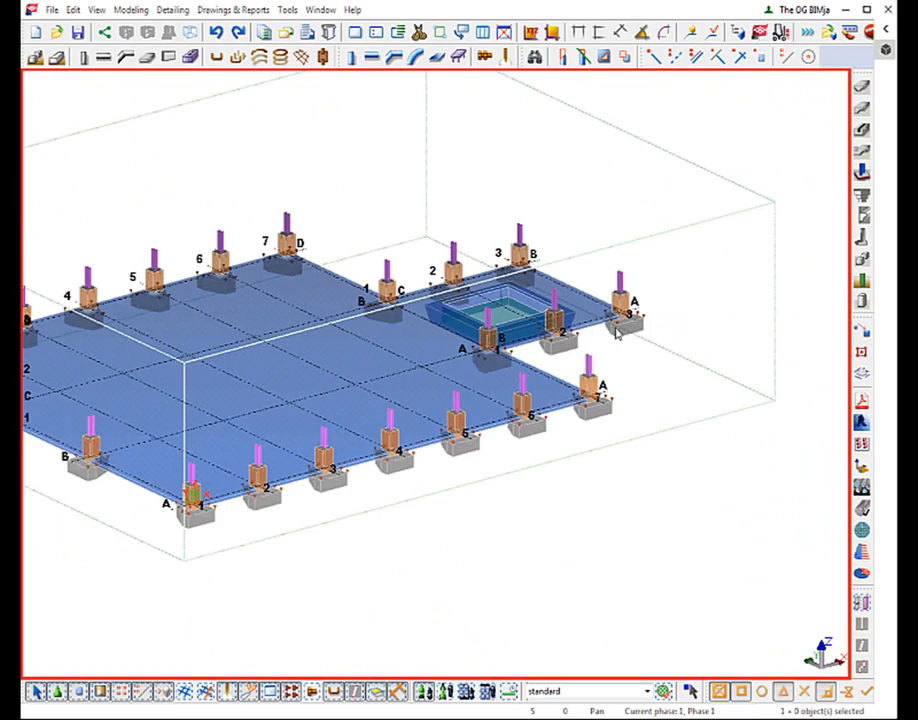
scroll(617, 334, "up", 8)
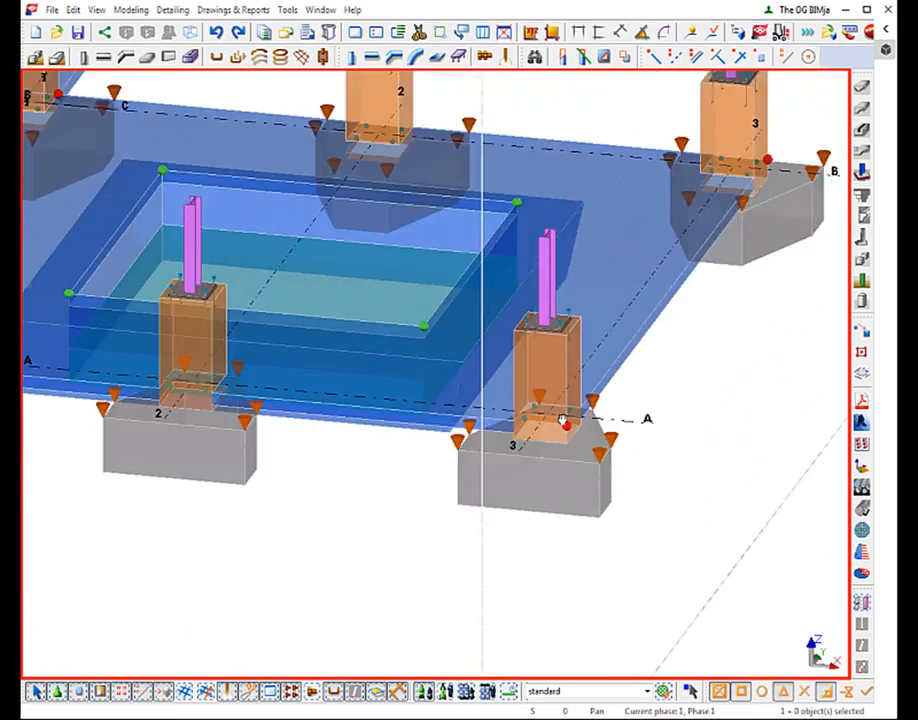
scroll(545, 428, "down", 3)
scroll(529, 434, "up", 5)
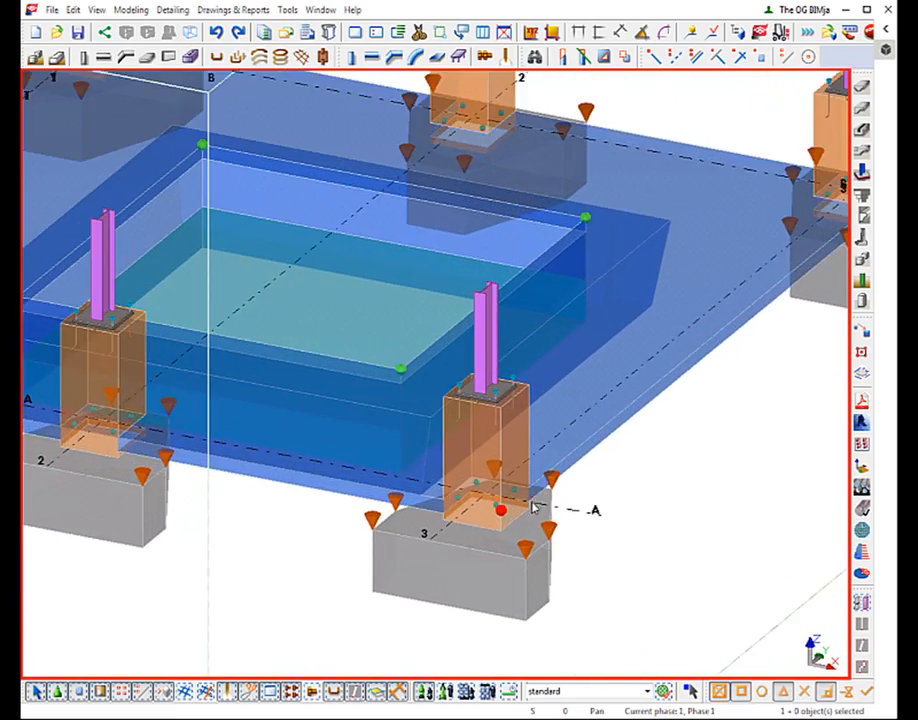
middle_click_drag(533, 508, 560, 487)
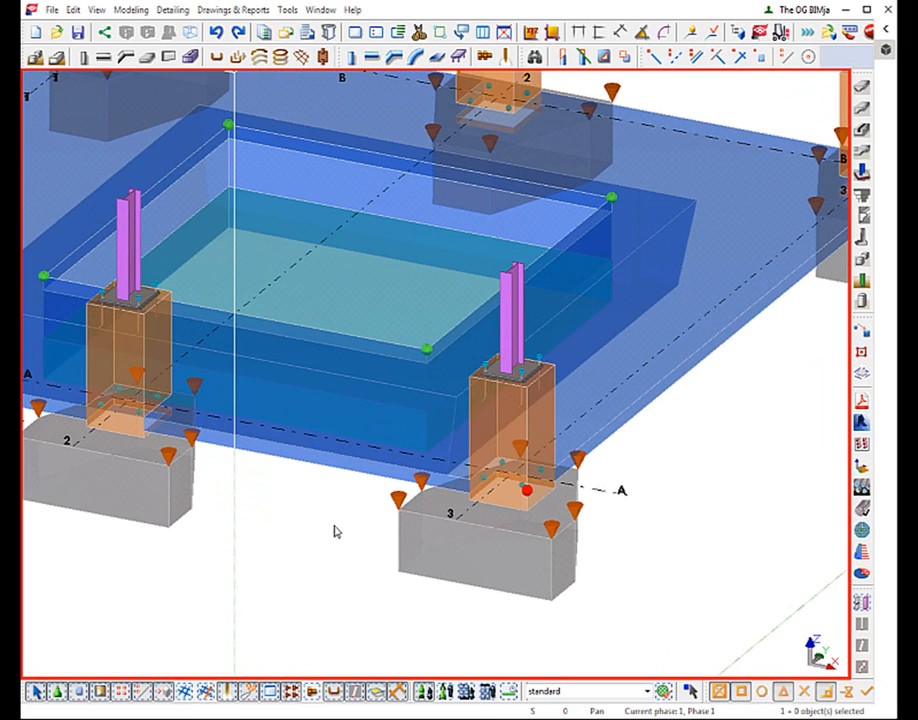
Step: Open the Layout Manager and arrange its window beside the footing at grid A/3
left_click(293, 11)
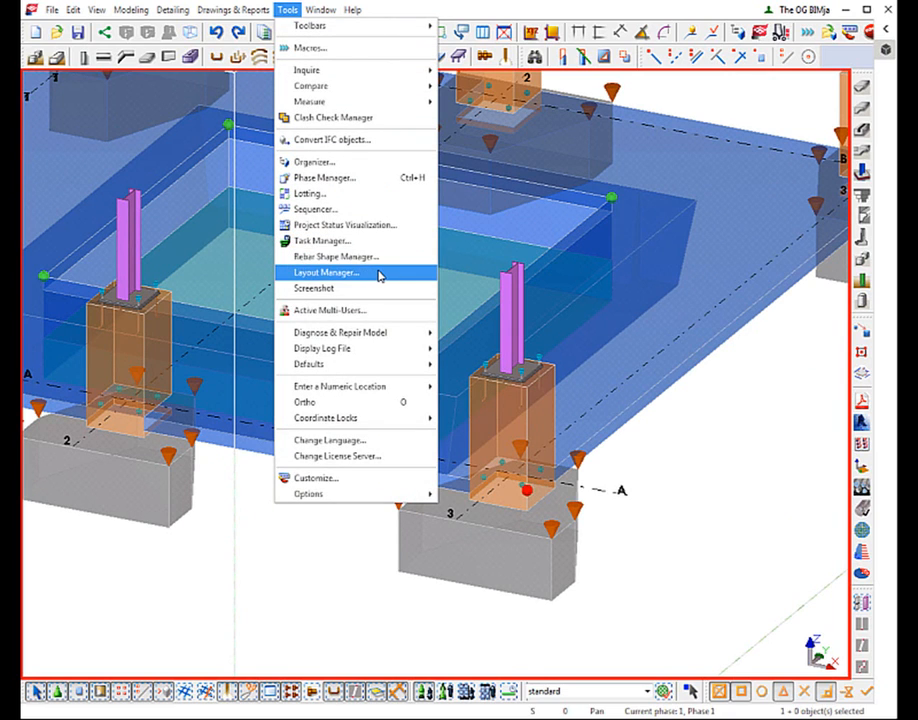
left_click(157, 593)
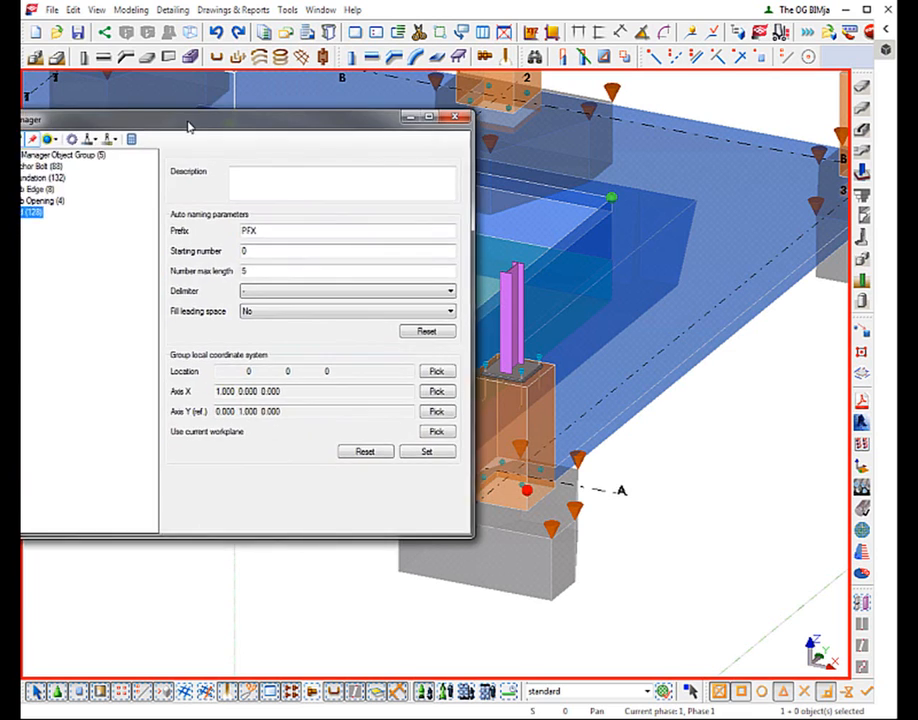
left_click_drag(189, 127, 254, 96)
middle_click_drag(656, 422, 806, 488)
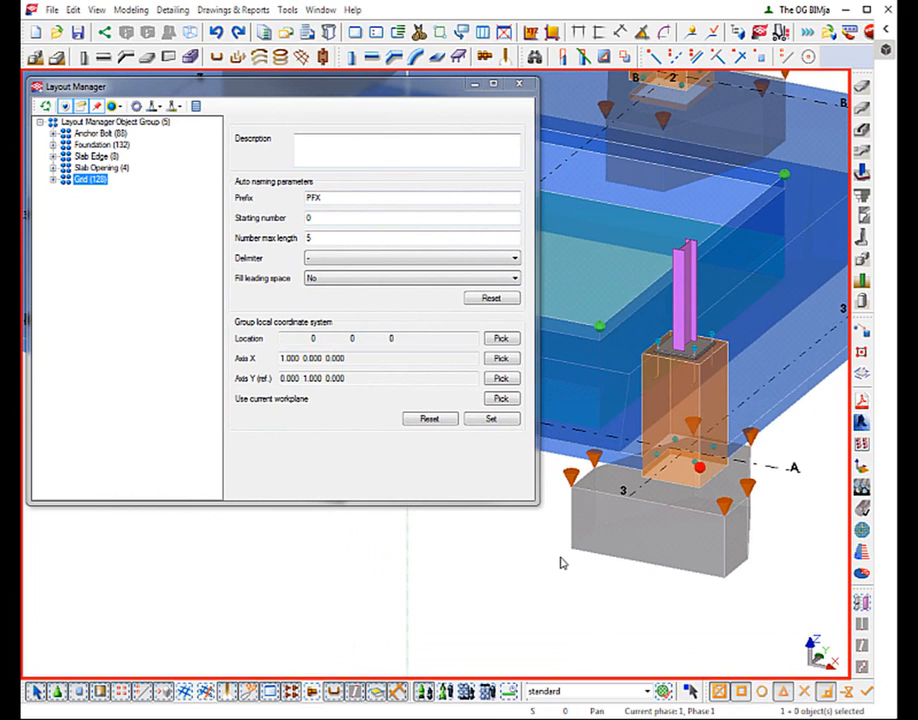
Step: Highlight the Anchor Bolt group's points in the model and view them closely on the column base plate
left_click(100, 133)
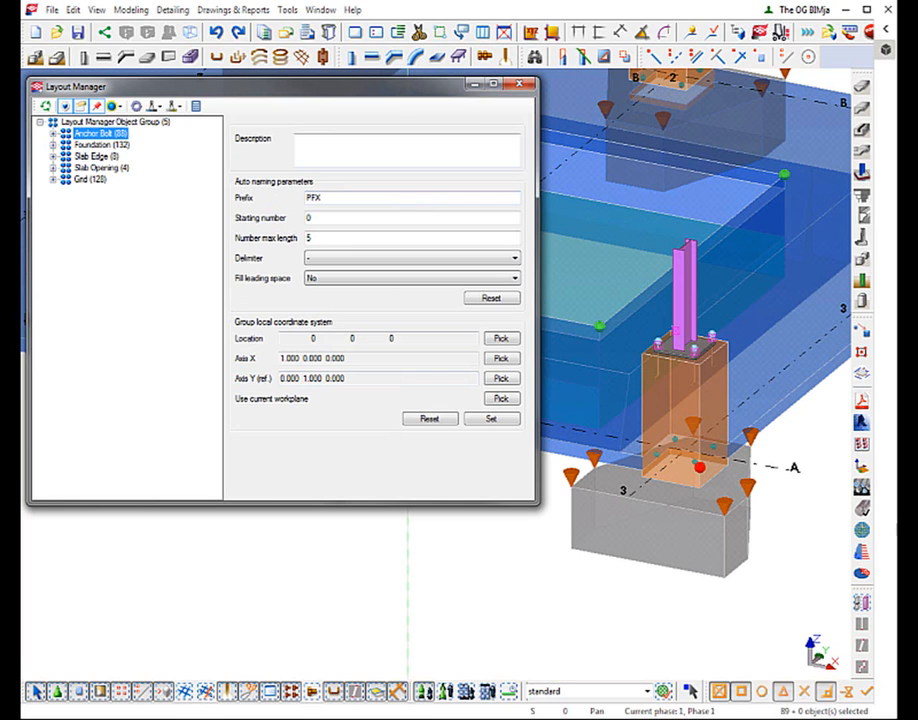
middle_click_drag(676, 360, 642, 378)
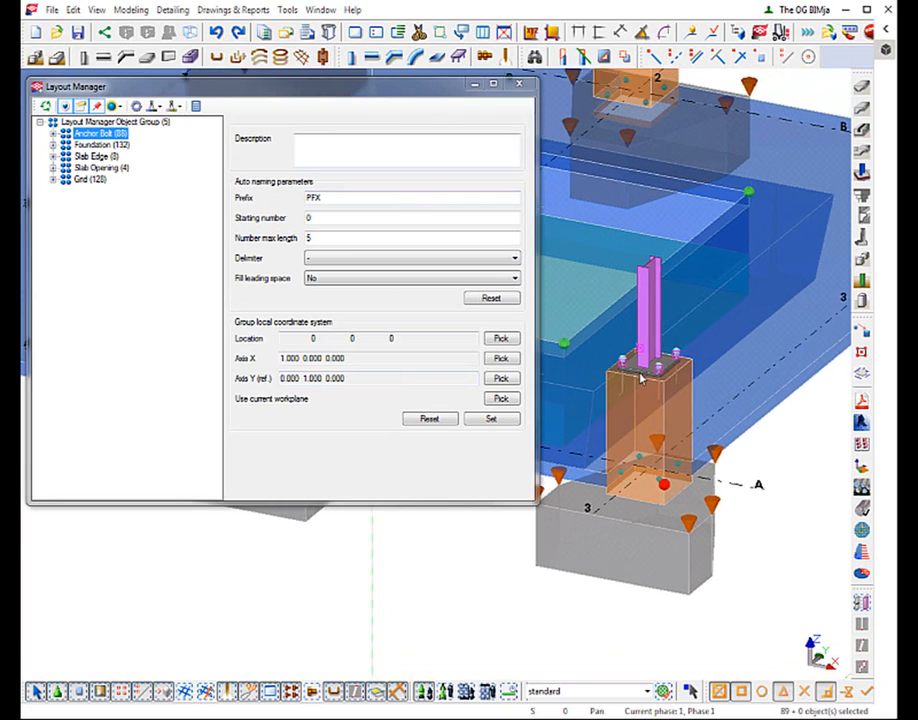
scroll(641, 377, "up", 3)
Step: Expand the Anchor Bolt group and locate point AB 40 in the model by zooming to it
left_click(53, 133)
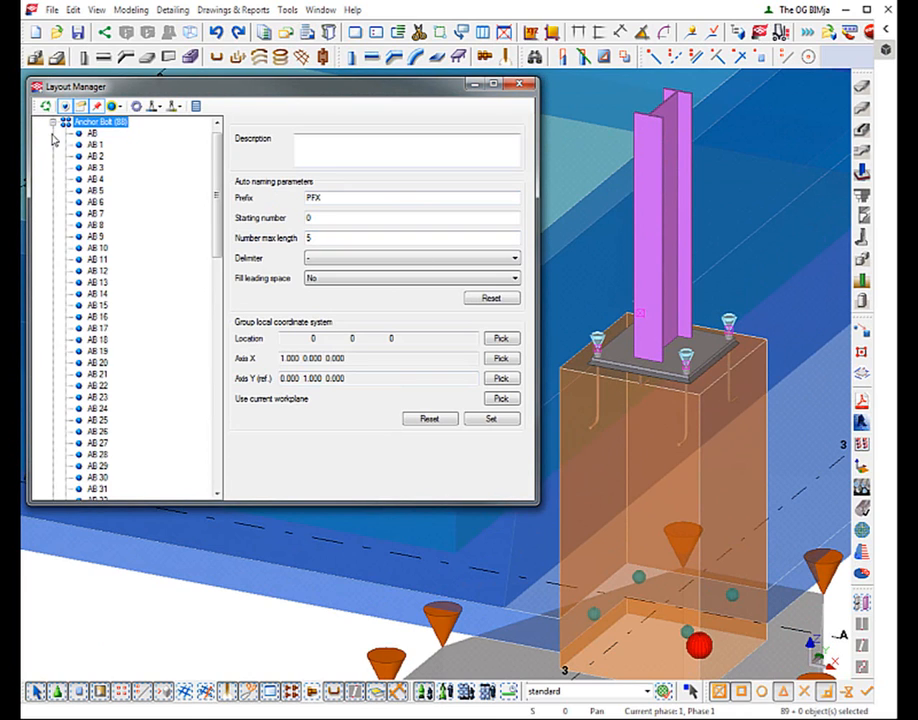
left_click_drag(215, 250, 220, 320)
left_click(100, 388)
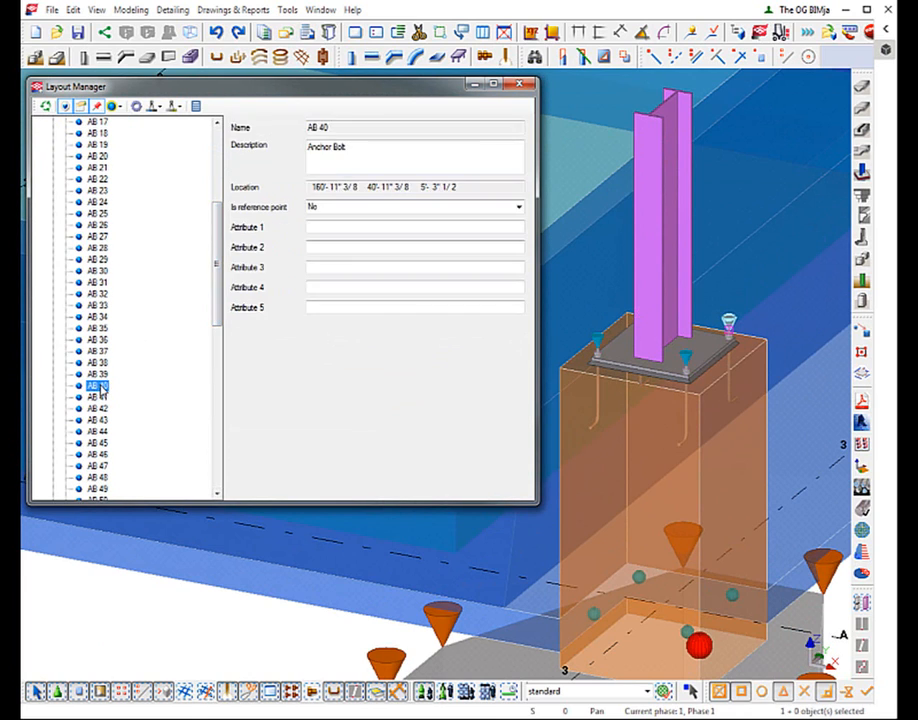
right_click(100, 388)
left_click(118, 439)
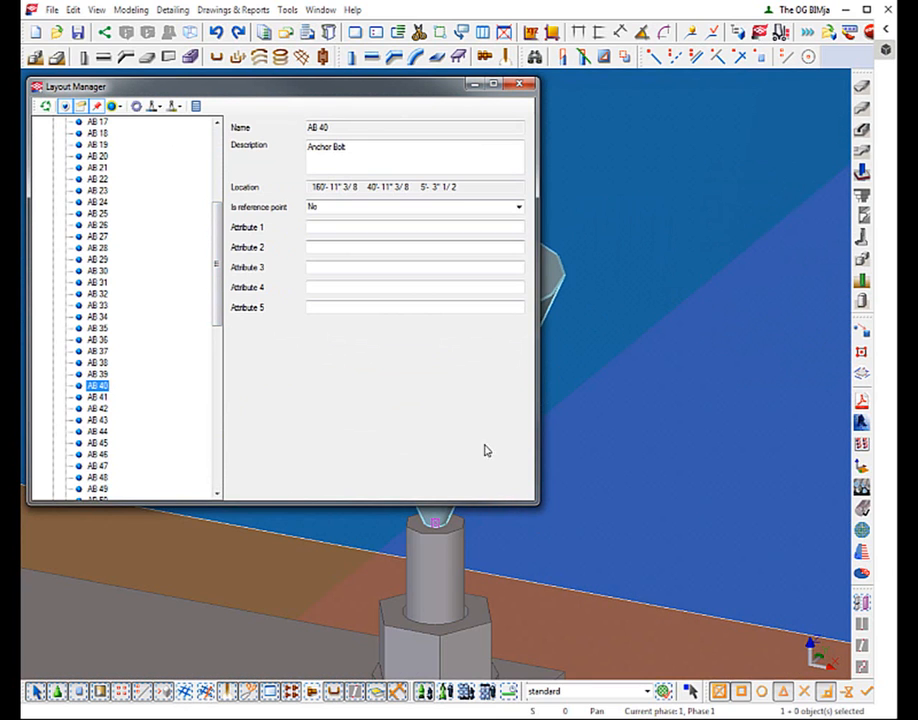
scroll(715, 436, "down", 8)
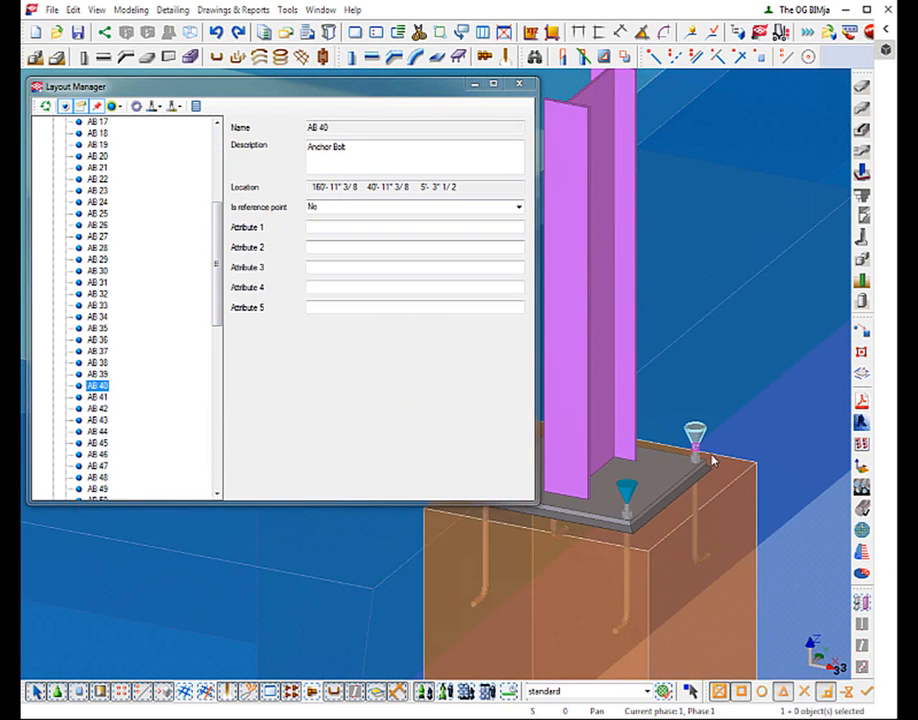
scroll(713, 460, "down", 2)
scroll(724, 402, "down", 4)
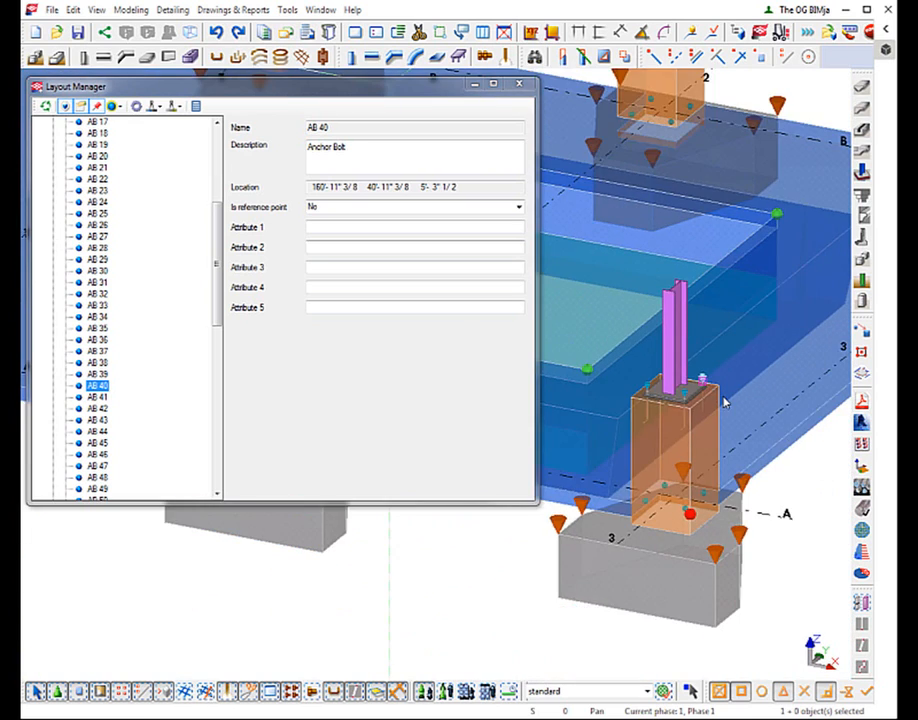
scroll(724, 402, "up", 3)
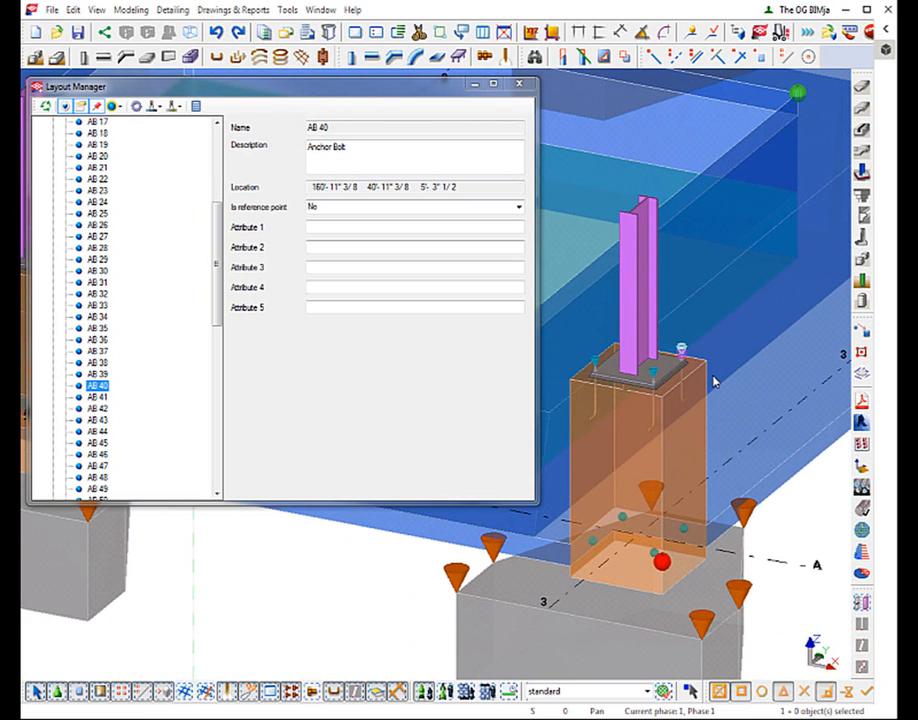
scroll(220, 222, "up", 1)
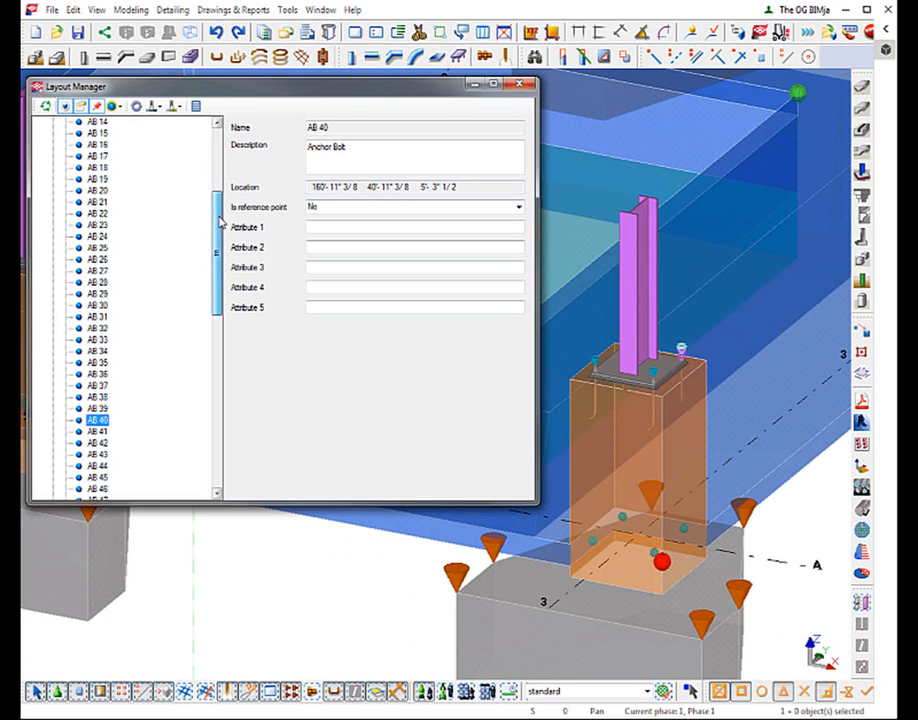
Step: Collapse the Anchor Bolt group and highlight the points of the Foundation, Slab Edge, Slab Opening and Grid groups in turn
left_click_drag(219, 217, 222, 158)
left_click(53, 133)
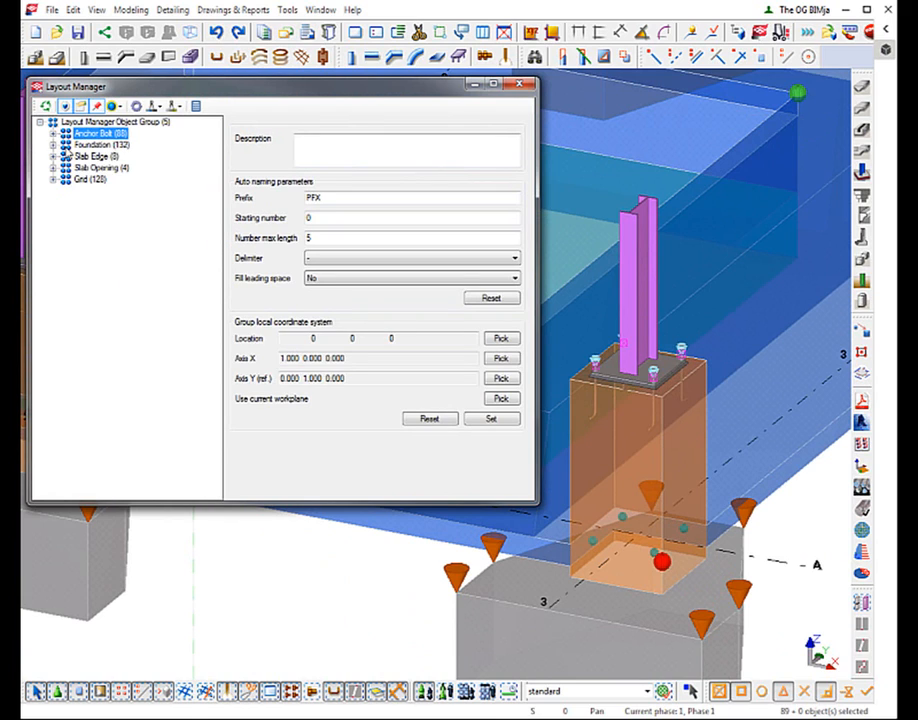
left_click(100, 144)
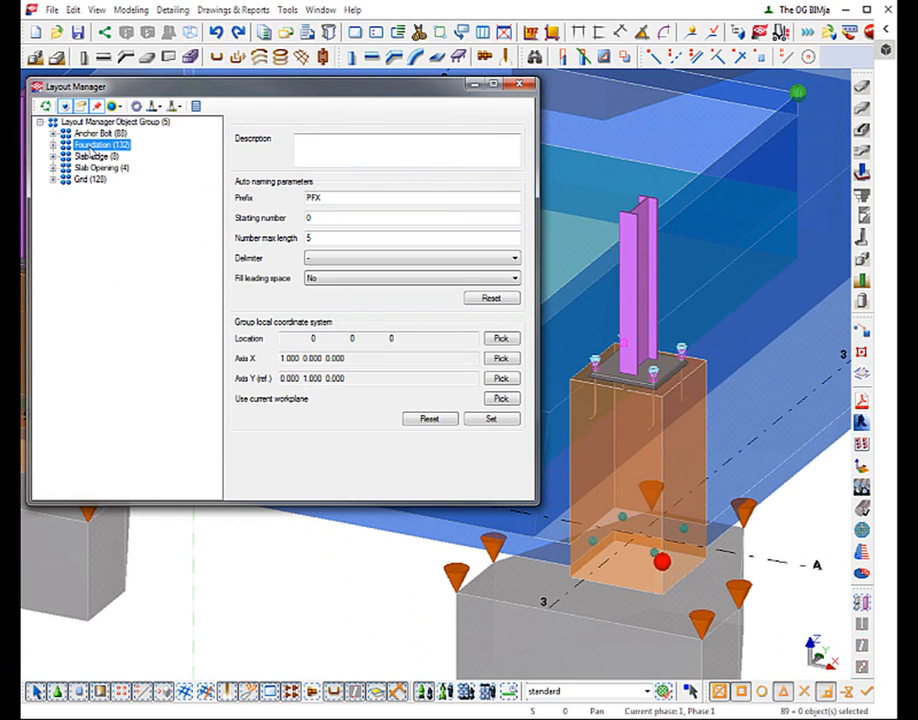
left_click(97, 158)
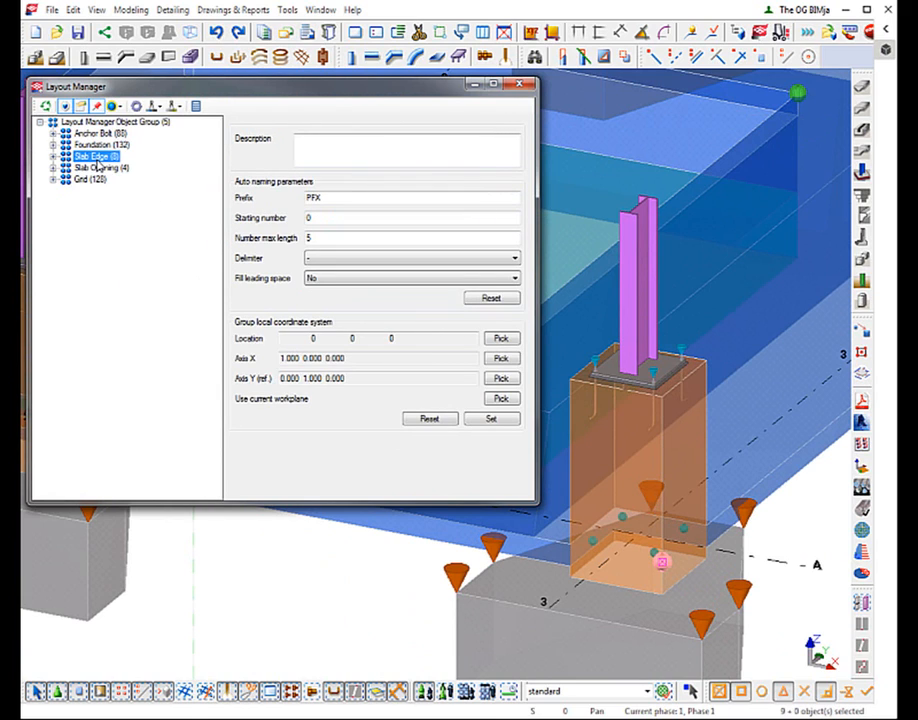
left_click(97, 167)
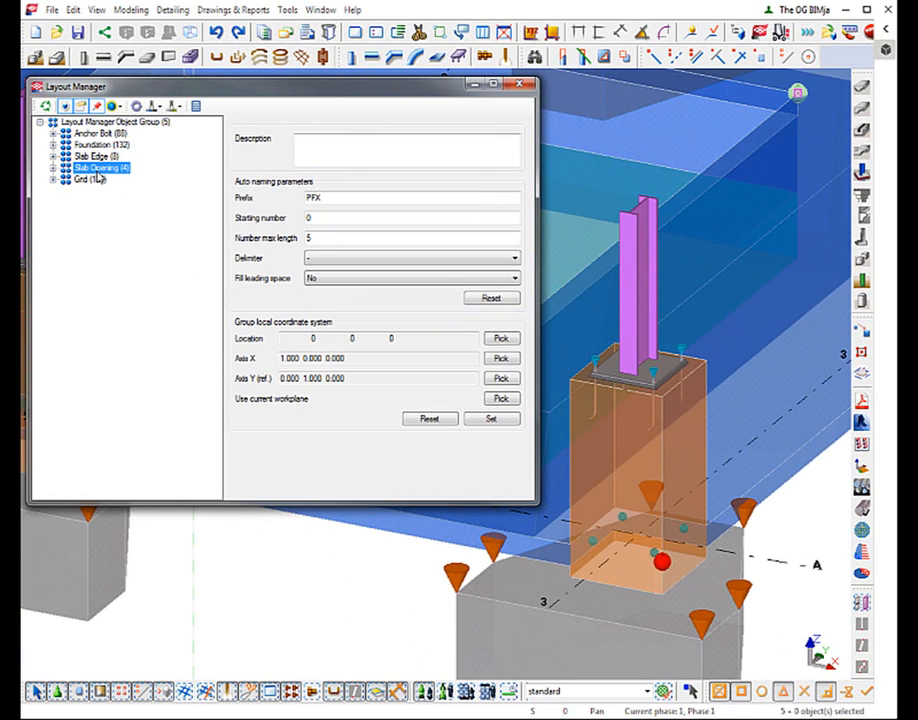
left_click(94, 181)
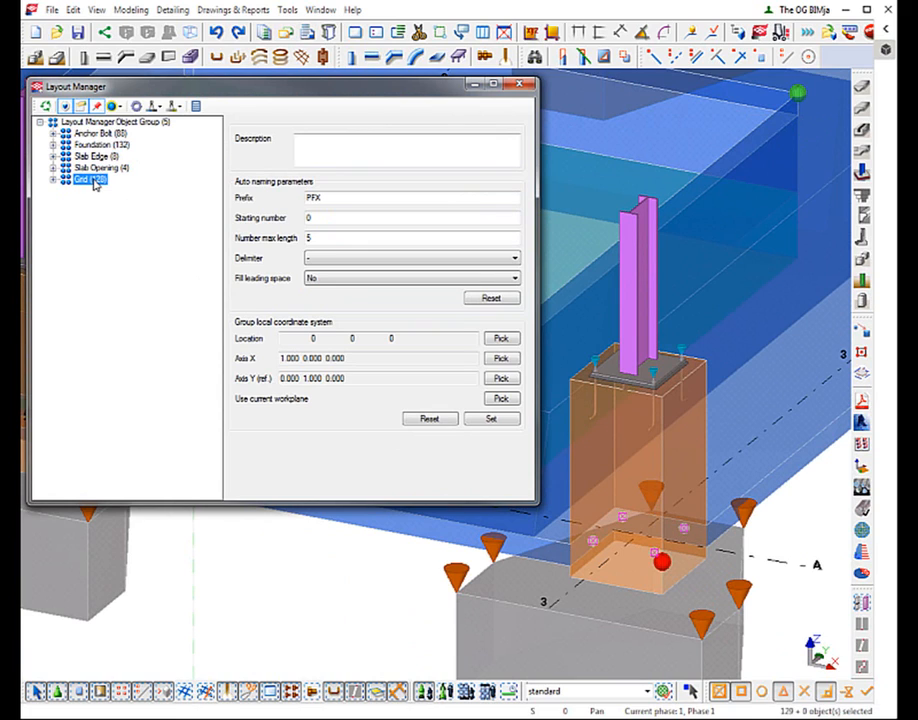
Step: Expand the Foundation group and set its auto-naming prefix to F and starting number to 100
left_click(109, 146)
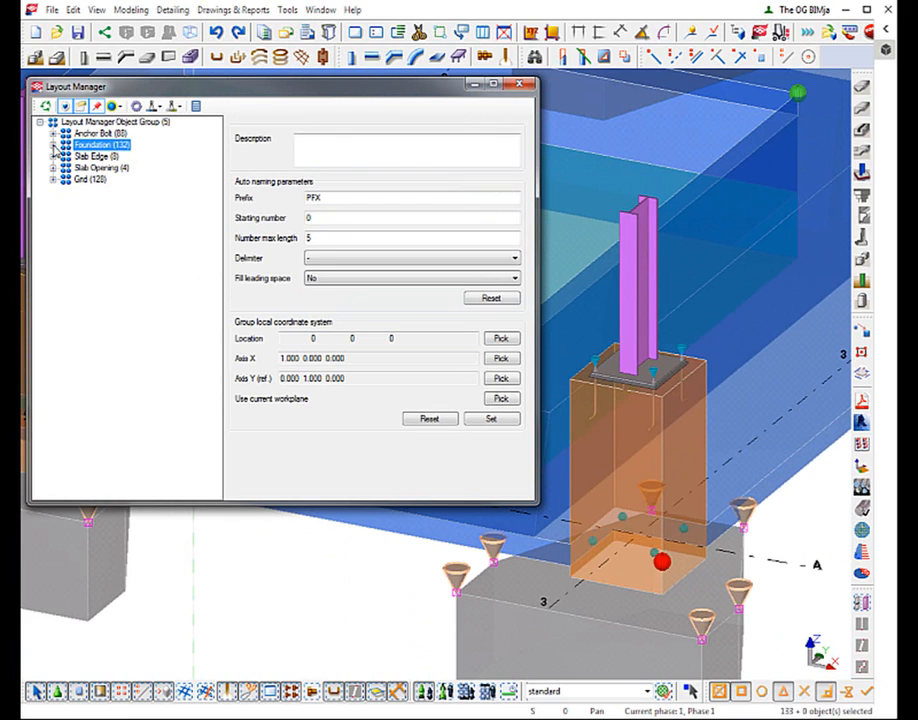
left_click(53, 145)
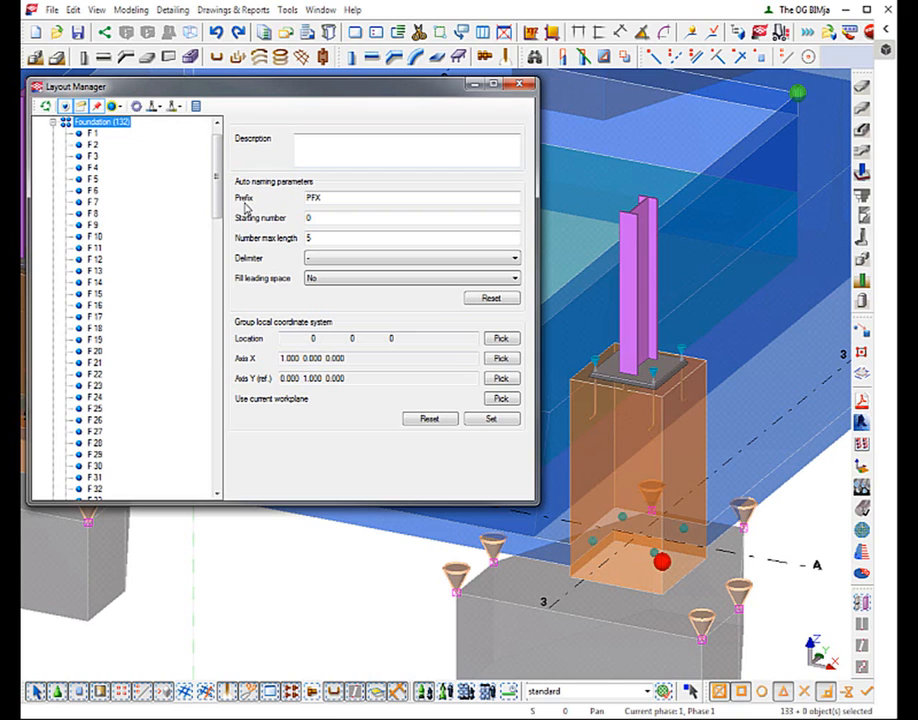
left_click_drag(335, 200, 278, 200)
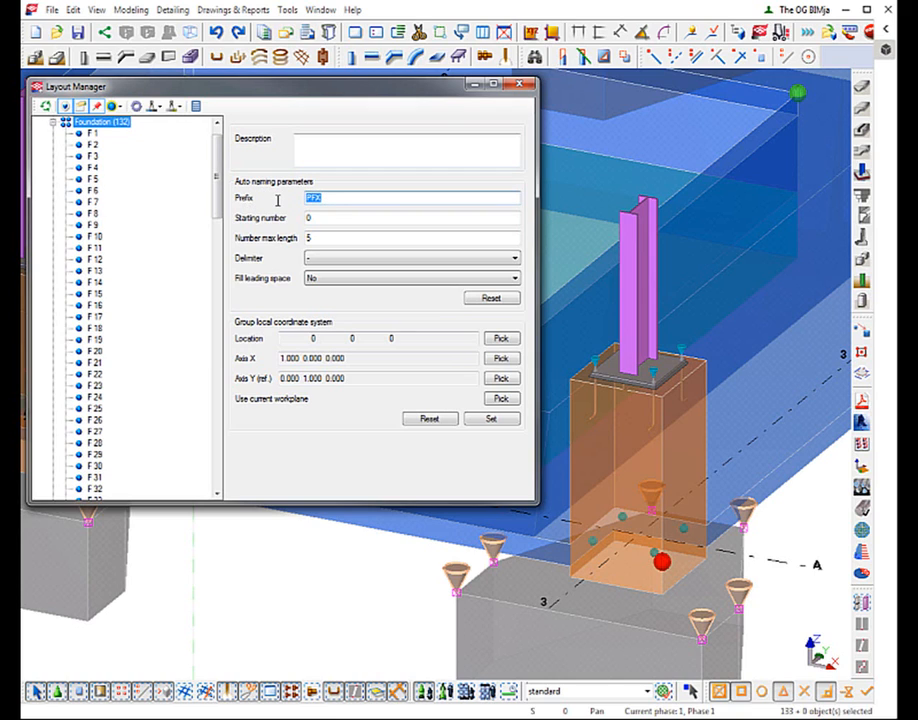
type("F")
key("Tab")
type("100")
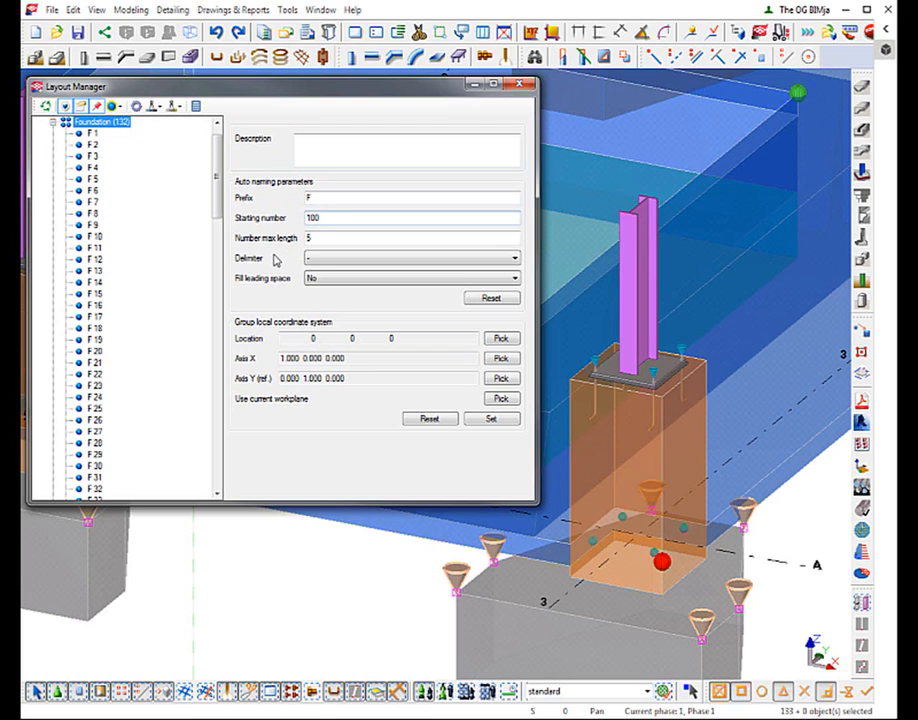
Step: Use a hyphen as the Foundation group's auto-naming delimiter and set Fill leading space to No
left_click(315, 261)
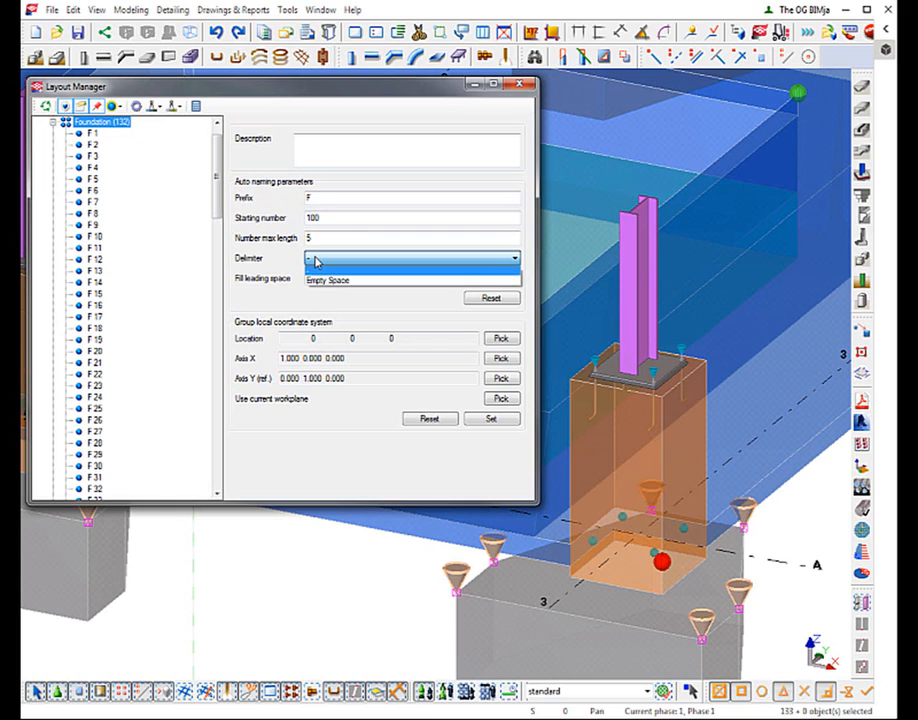
left_click(315, 261)
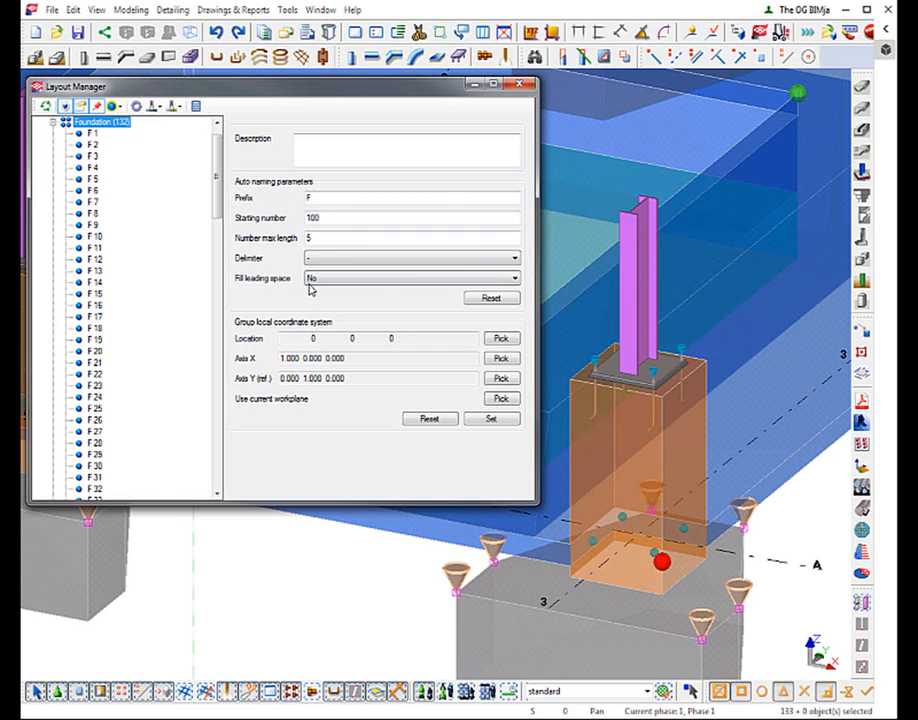
left_click(322, 282)
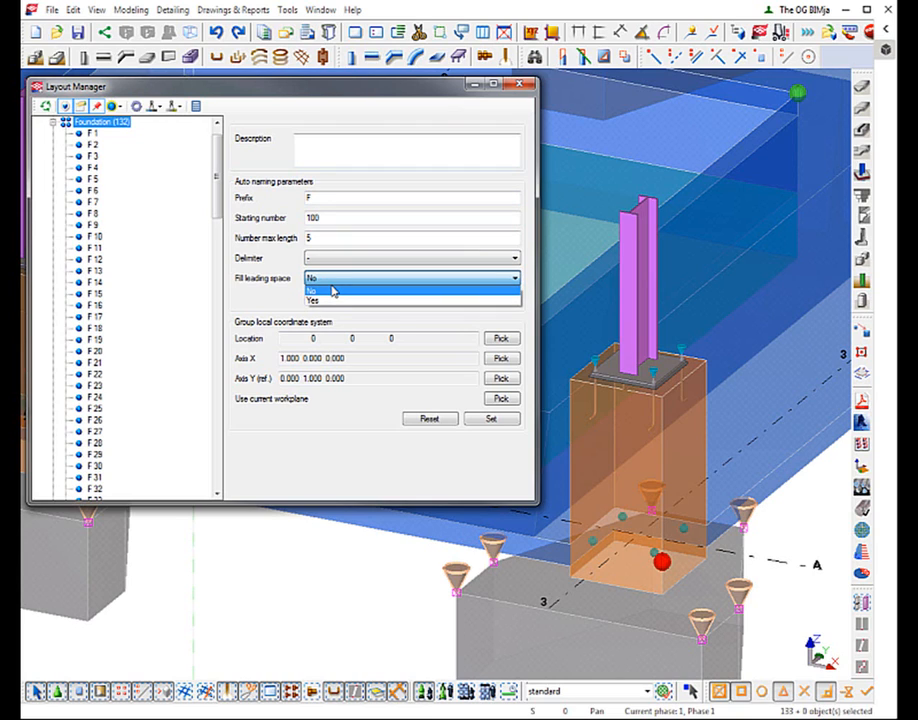
left_click(333, 291)
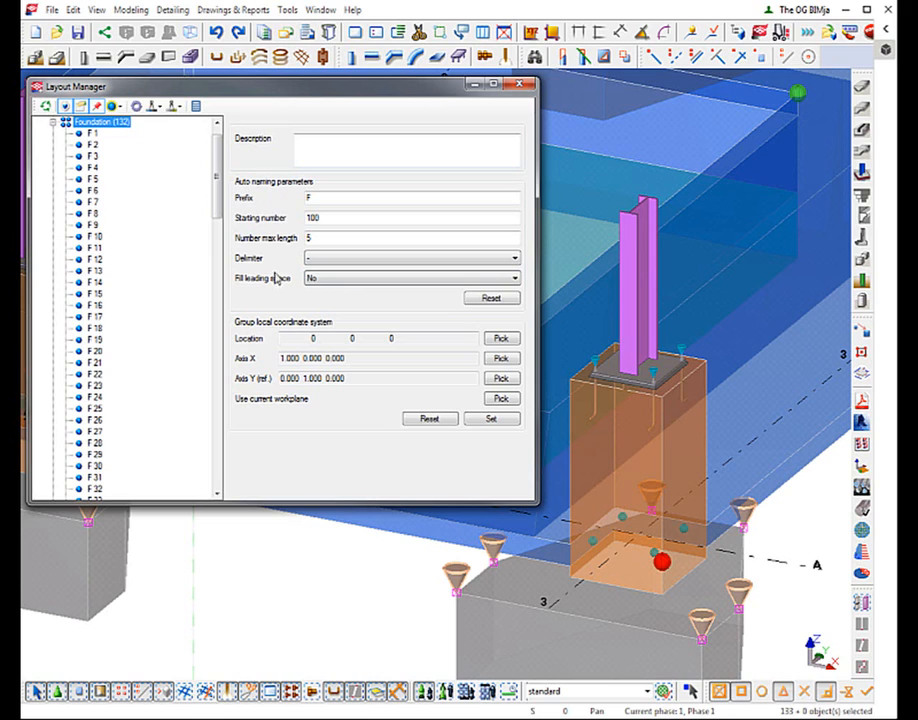
Step: Apply auto naming to all points in the Foundation group
right_click(97, 125)
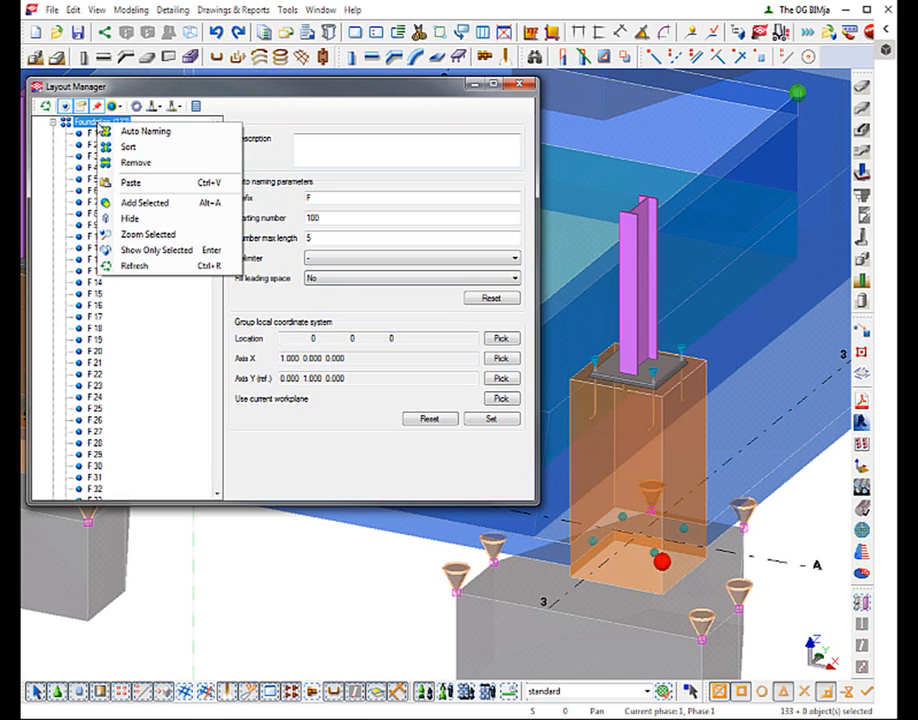
left_click(156, 136)
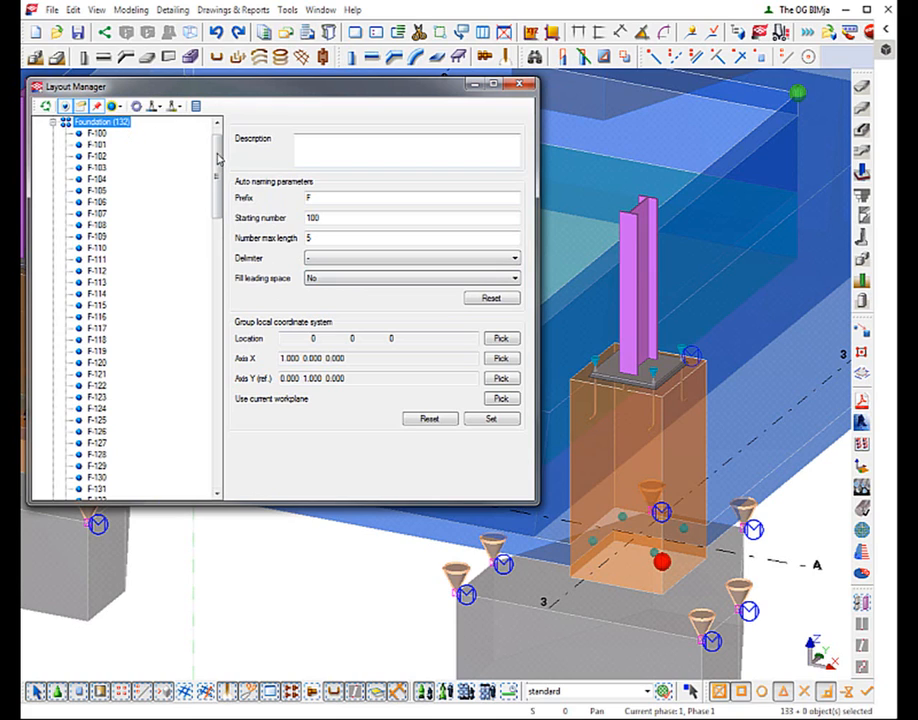
scroll(219, 147, "up", 1)
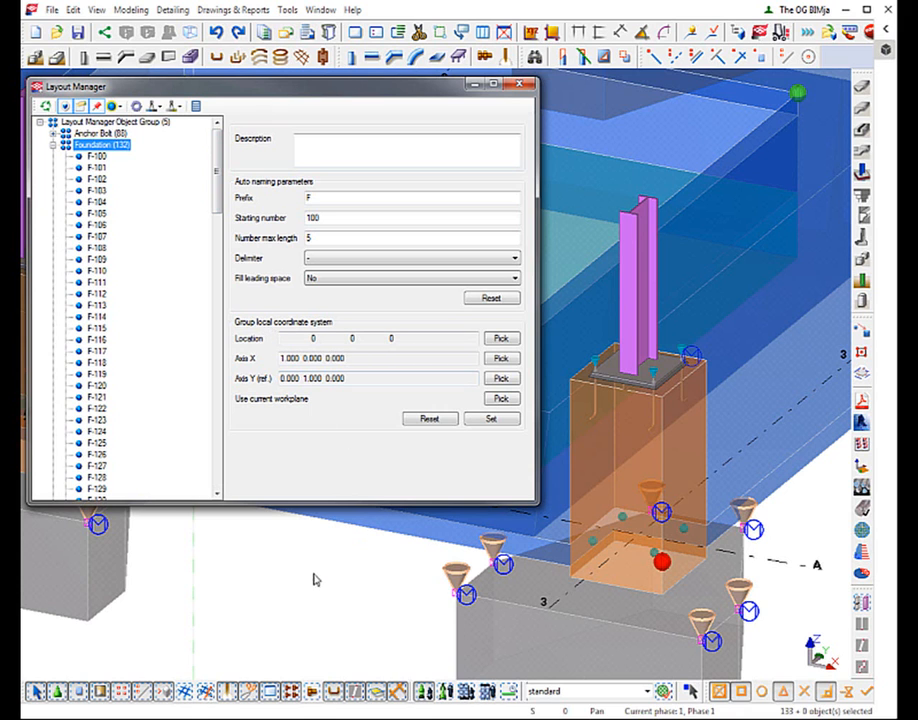
Step: View the foundation points across the whole slab and its footings
scroll(440, 574, "down", 5)
scroll(440, 571, "down", 4)
middle_click_drag(348, 566, 645, 586)
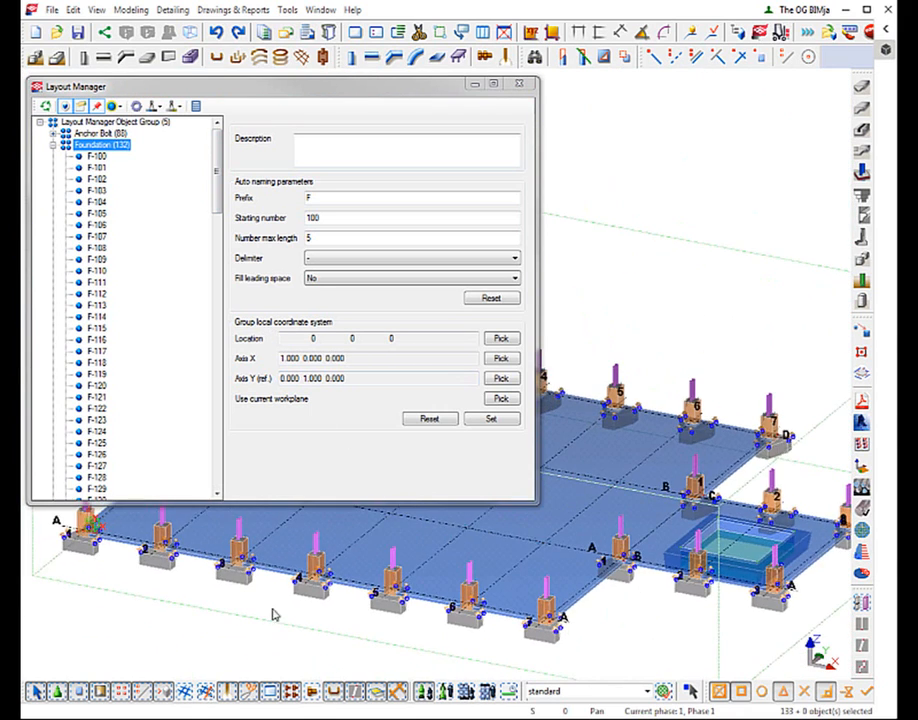
Step: Examine the foundation points up close and around the corner footings beside the recessed pit
middle_click_drag(273, 613, 560, 603)
mouse_move(453, 570)
middle_mouse_down()
mouse_move(586, 590)
mouse_move(619, 576)
mouse_move(650, 580)
middle_mouse_up()
middle_click_drag(663, 450, 770, 100)
scroll(640, 400, "up", 6)
scroll(611, 462, "up", 3)
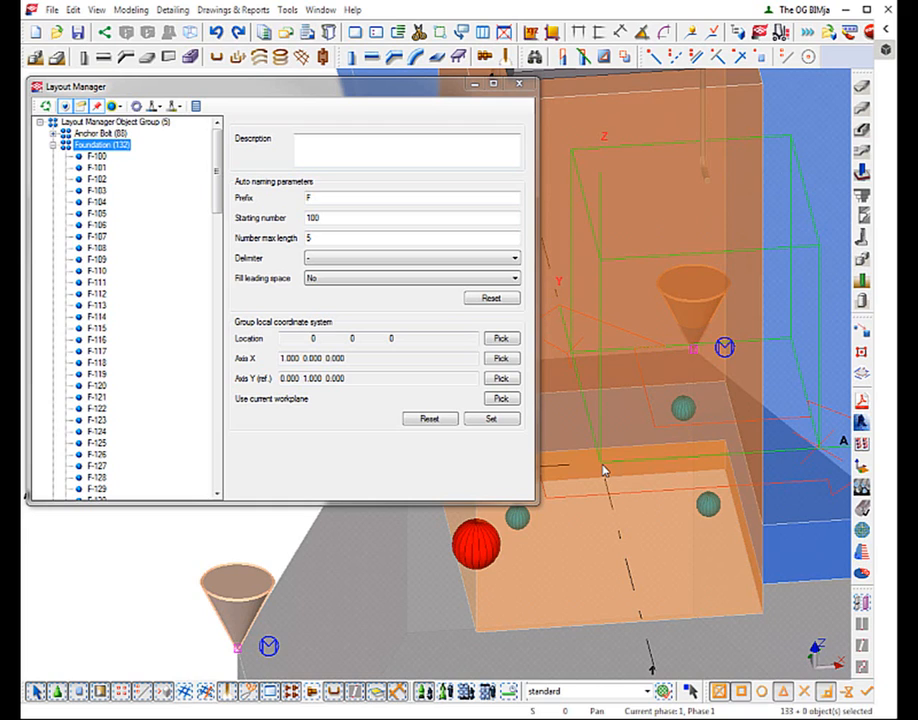
scroll(604, 470, "down", 5)
middle_click_drag(474, 543, 280, 569)
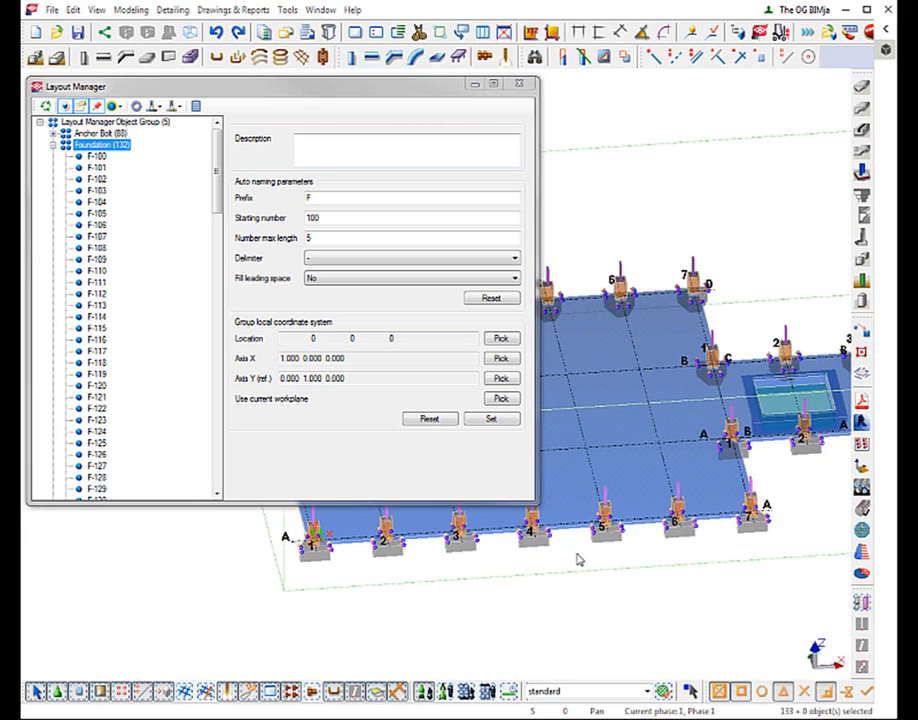
middle_click_drag(768, 515, 616, 529, "ctrl")
scroll(616, 529, "up", 3)
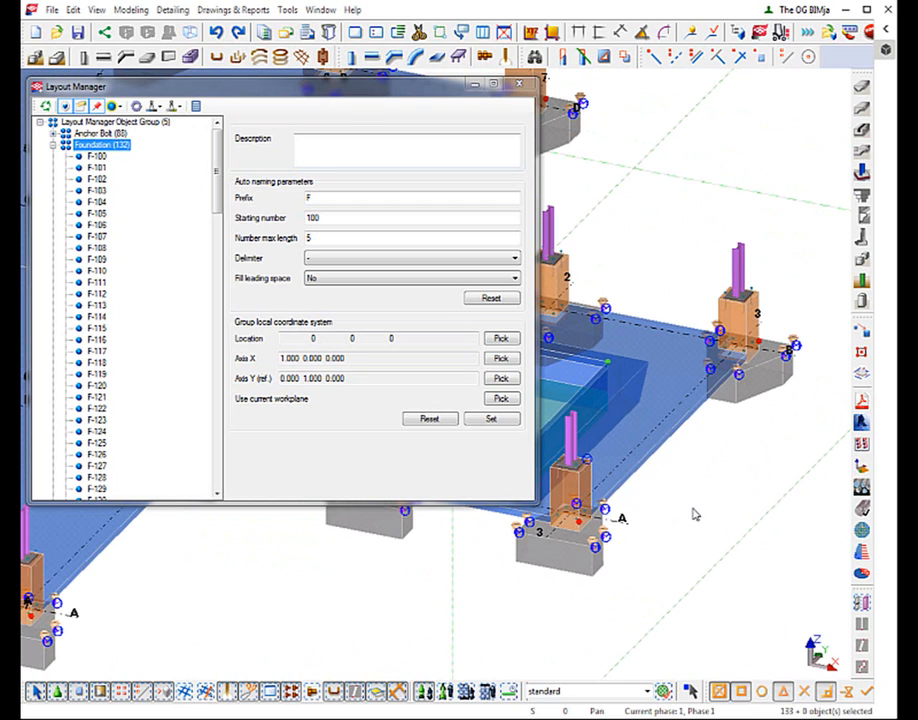
middle_click_drag(695, 514, 734, 503)
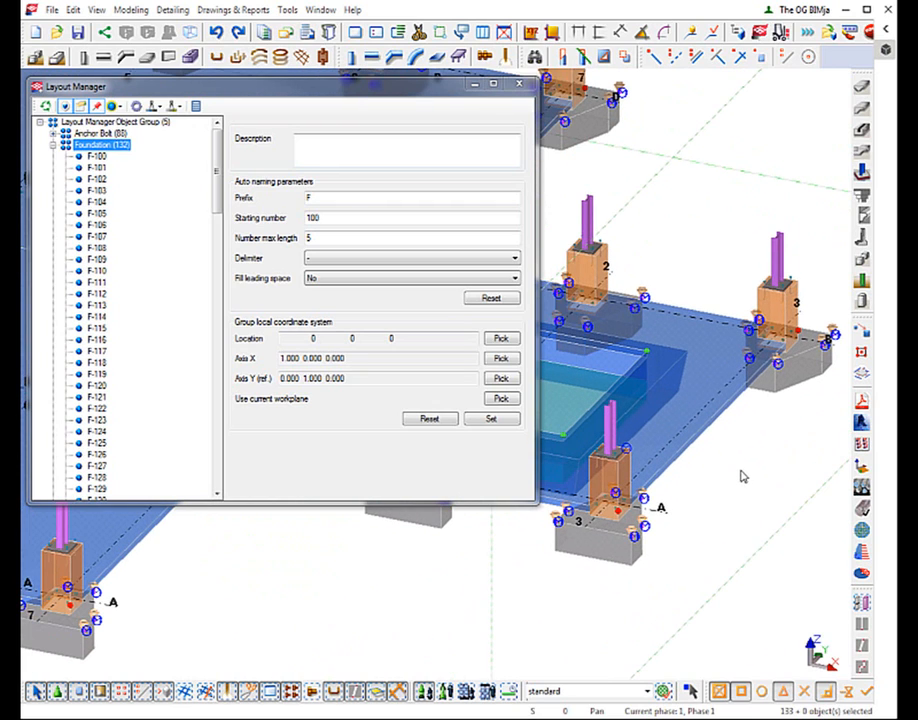
Step: Redraw the view and set the Foundation group's local coordinate origin at 160', 60'-10", 0, the midpoint along grid line 3
right_click(742, 472)
left_click(754, 555)
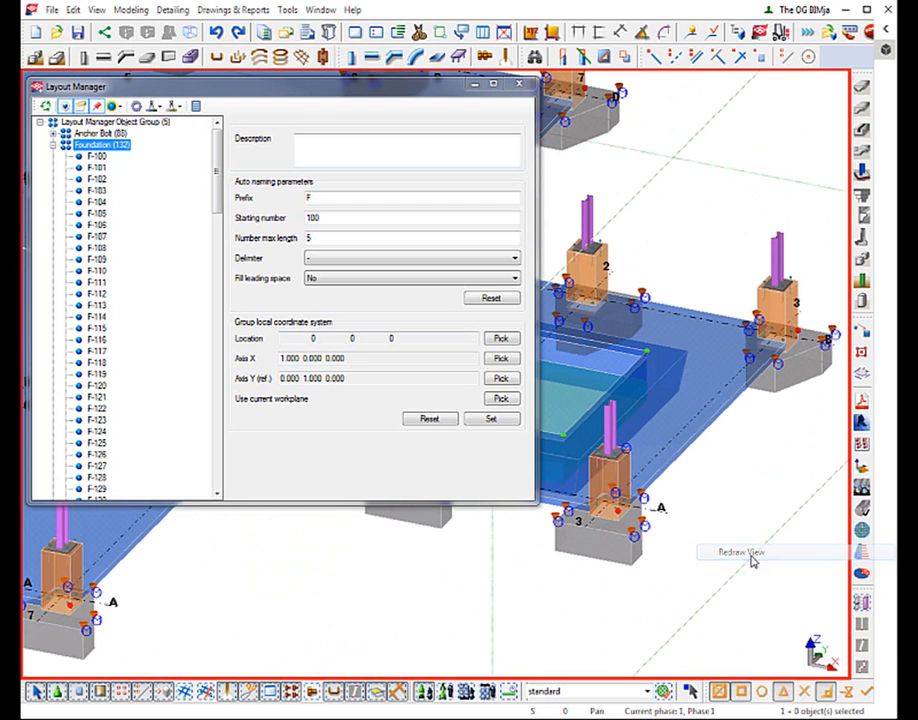
scroll(742, 514, "up", 2)
scroll(728, 523, "up", 1)
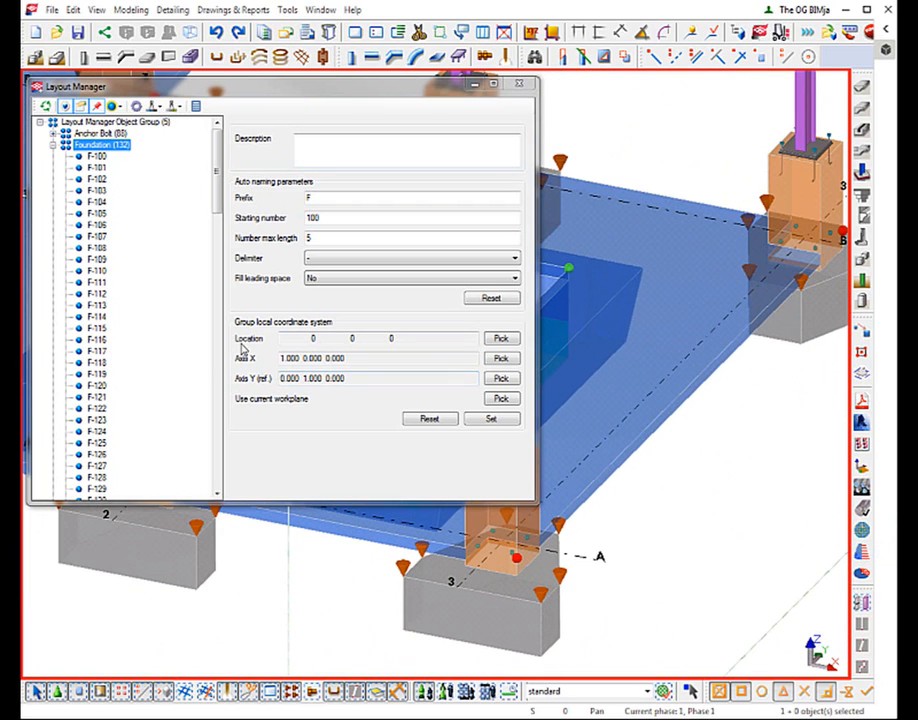
left_click(501, 341)
left_click(658, 384)
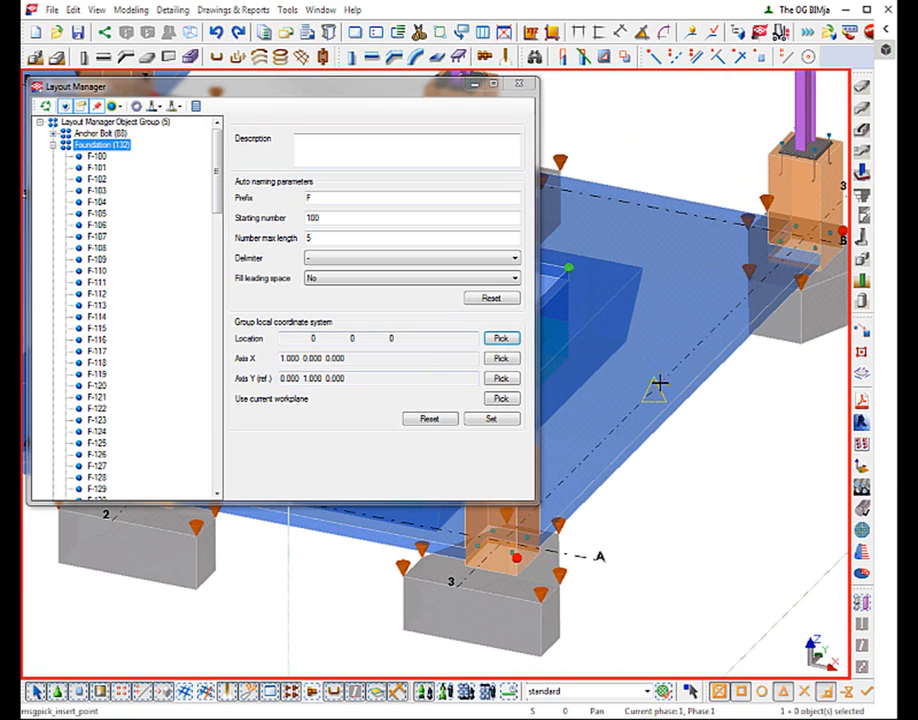
left_click(494, 420)
scroll(698, 447, "up", 4)
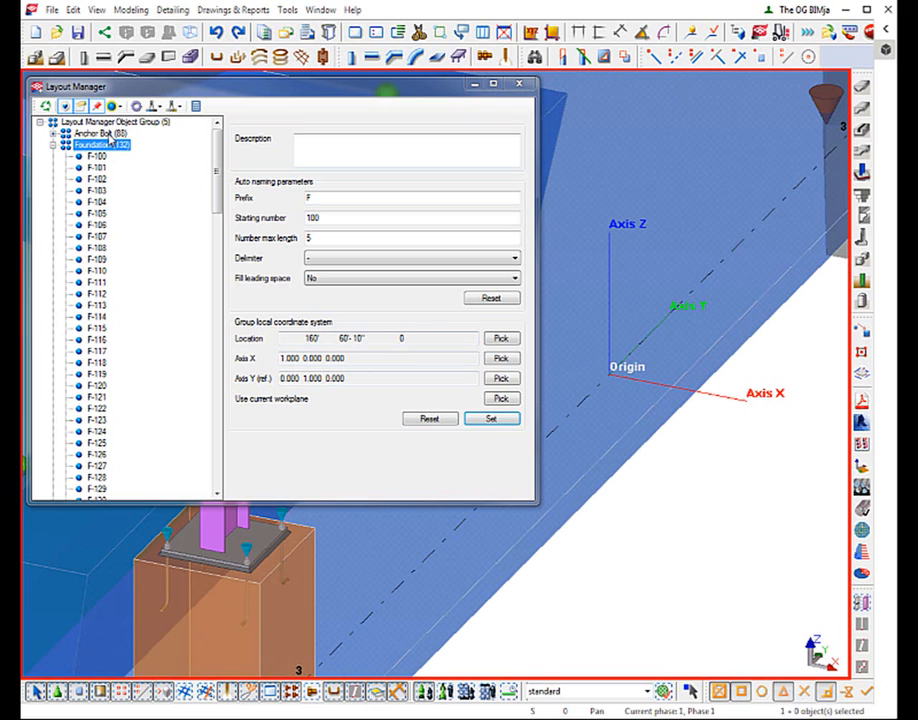
Step: Select the Anchor Bolt and Foundation groups together and review the export file formats offered for them
left_click(109, 134, "ctrl")
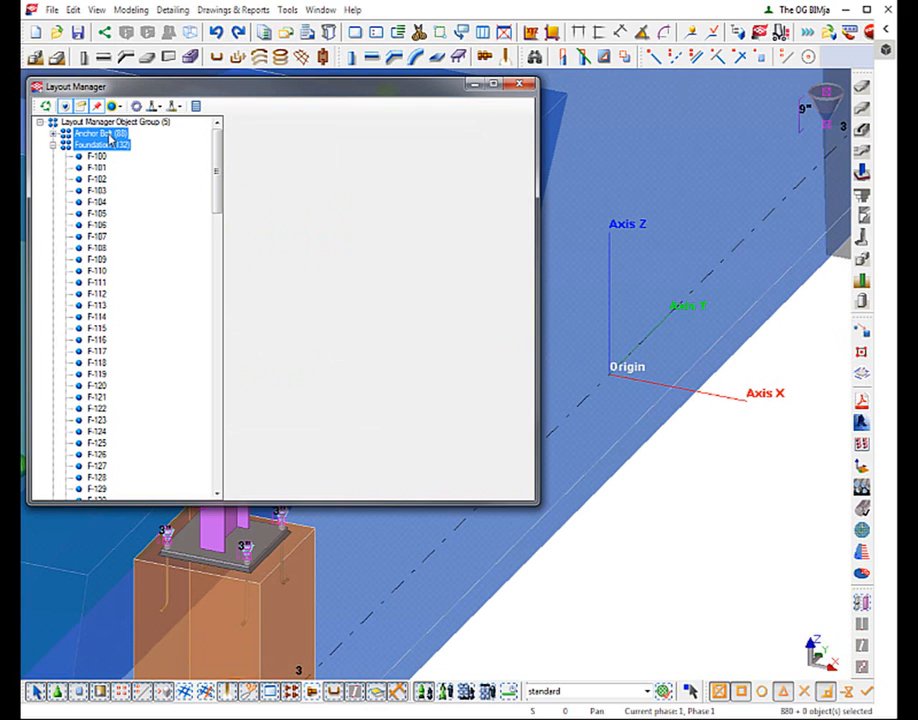
left_click(175, 107)
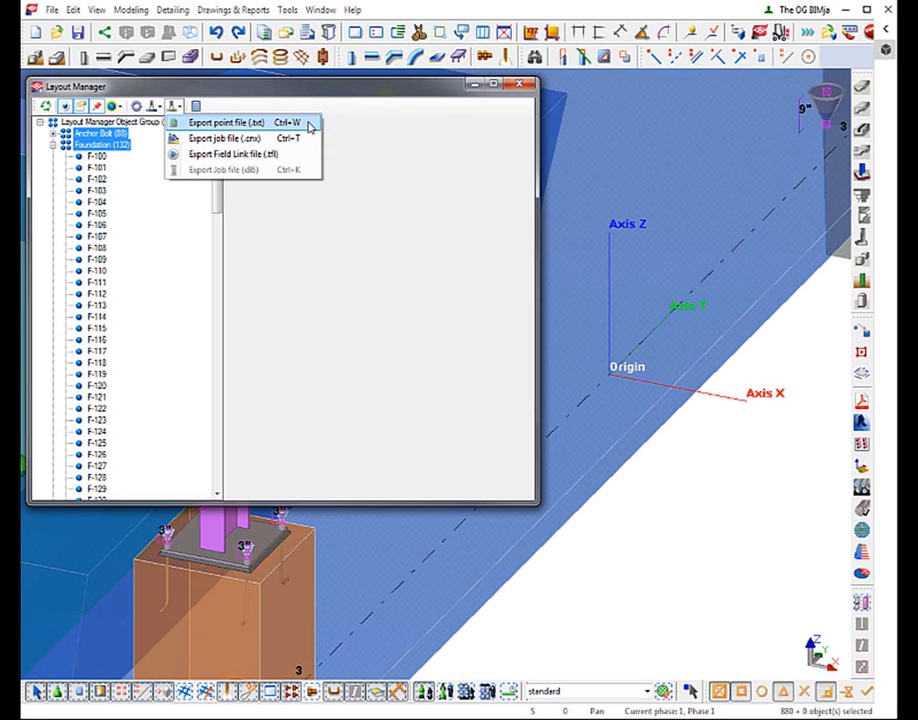
left_click(371, 142)
left_click(720, 505)
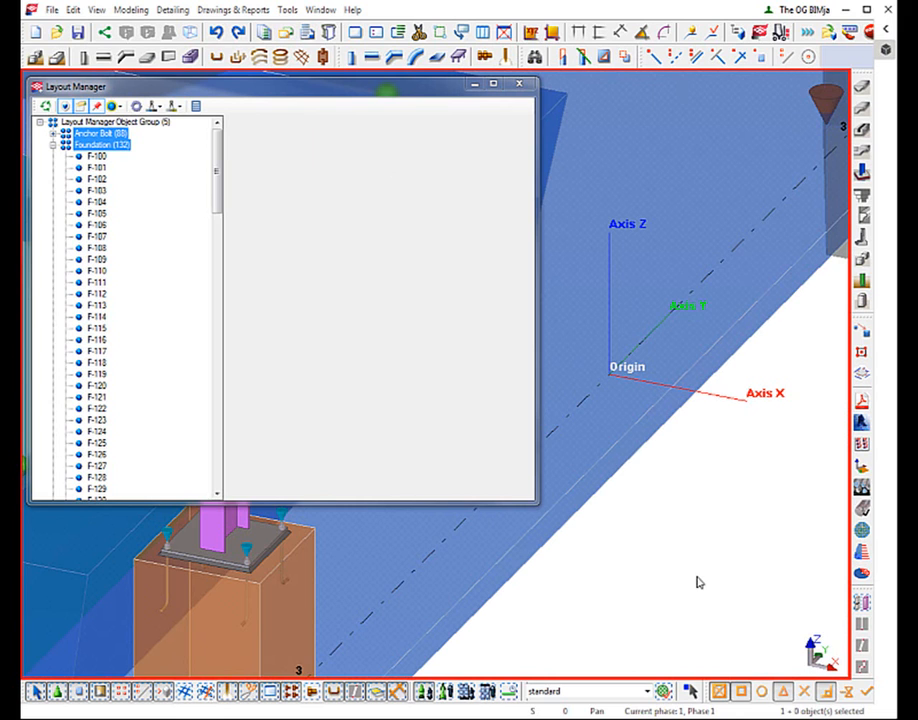
Step: Start a point file import and choose Import.txt from the Layout Video Model's Layout > TrimbleJobFiles folder
scroll(697, 576, "up", 3)
scroll(745, 545, "down", 5)
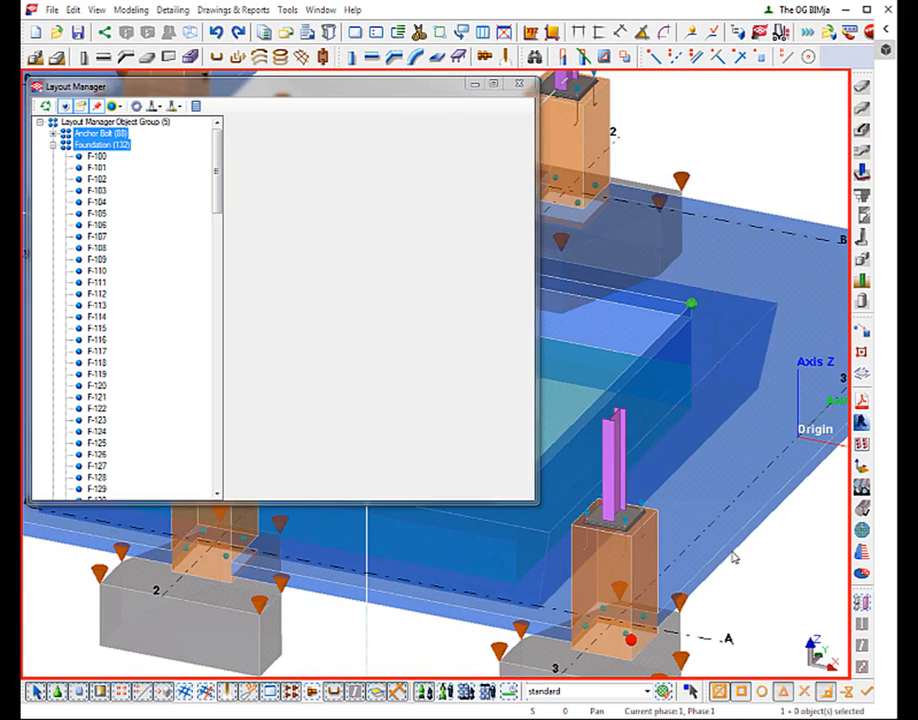
scroll(805, 488, "up", 1)
scroll(789, 434, "up", 2)
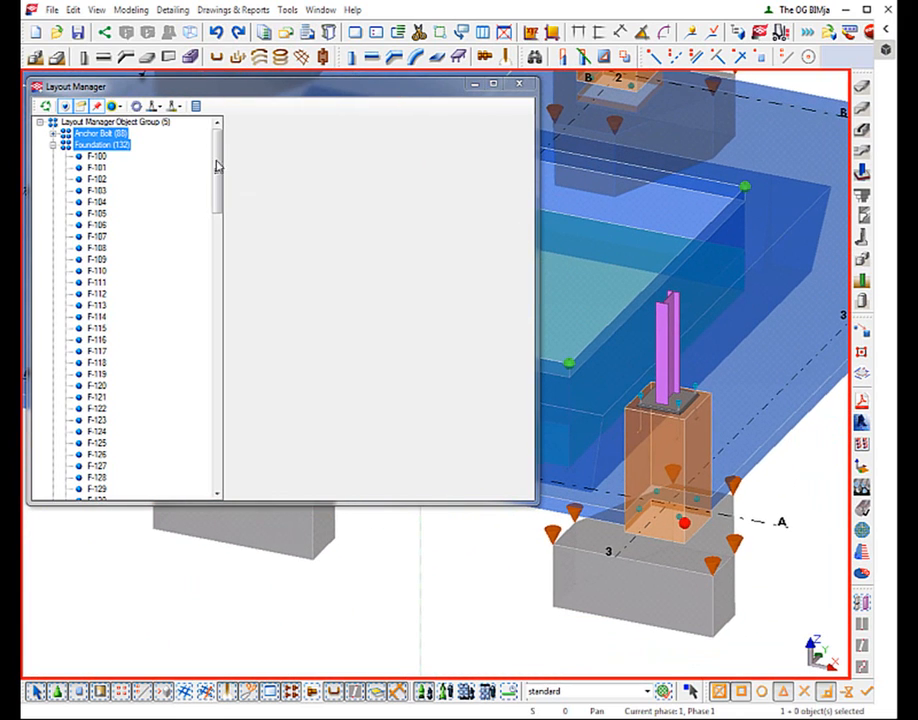
left_click(155, 106)
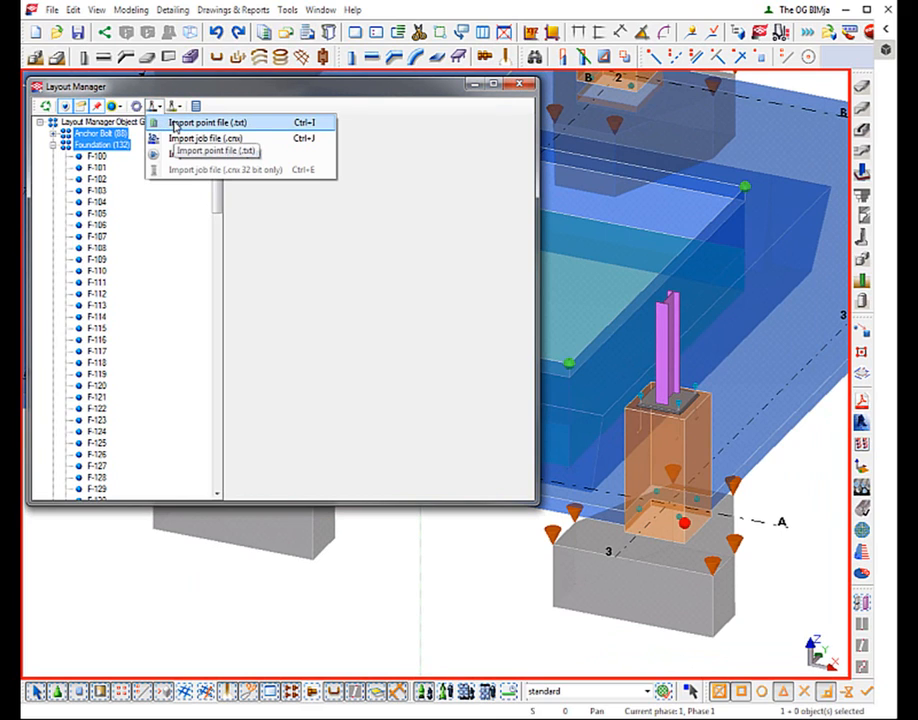
left_click(175, 123)
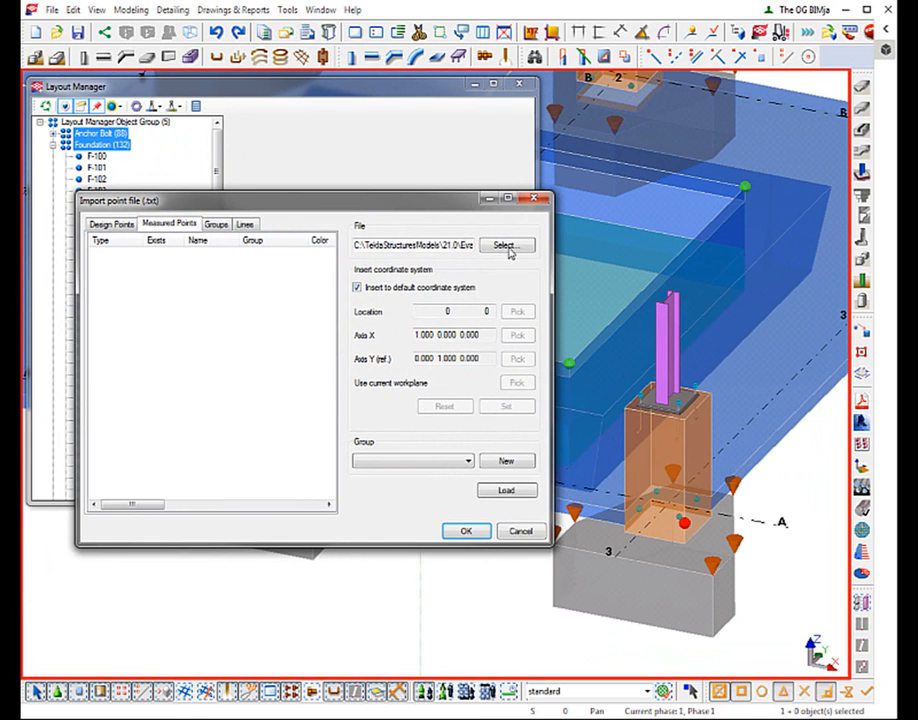
left_click(505, 246)
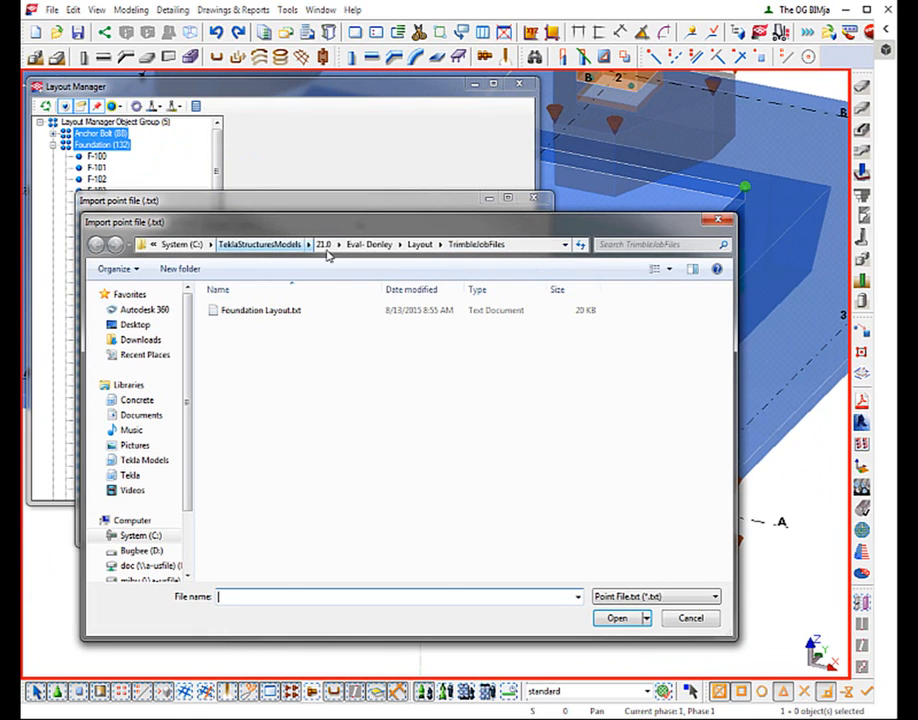
left_click(323, 246)
scroll(318, 468, "down", 4)
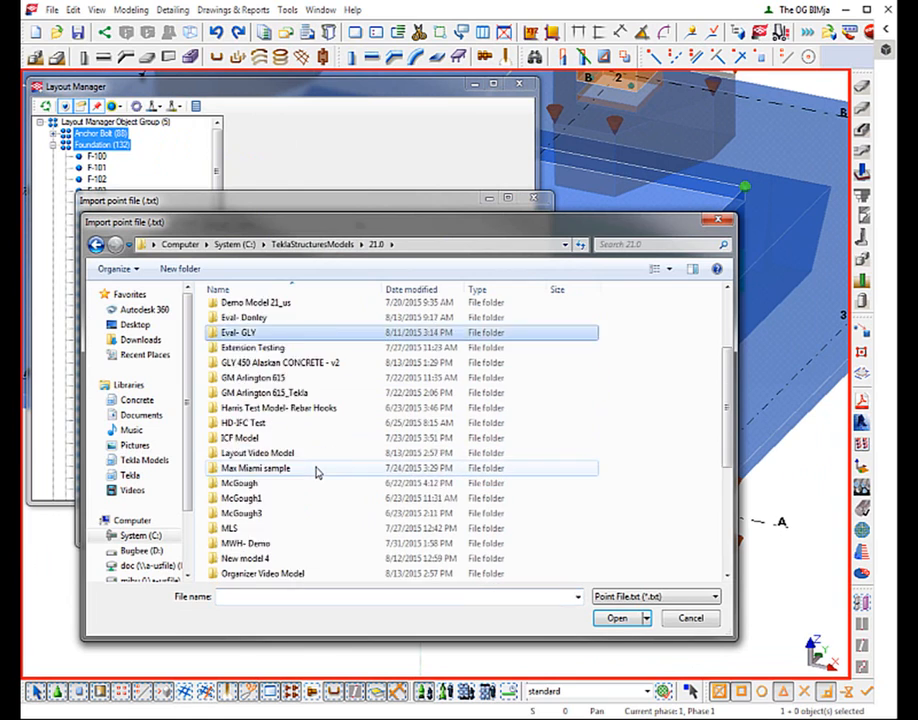
double_click(282, 408)
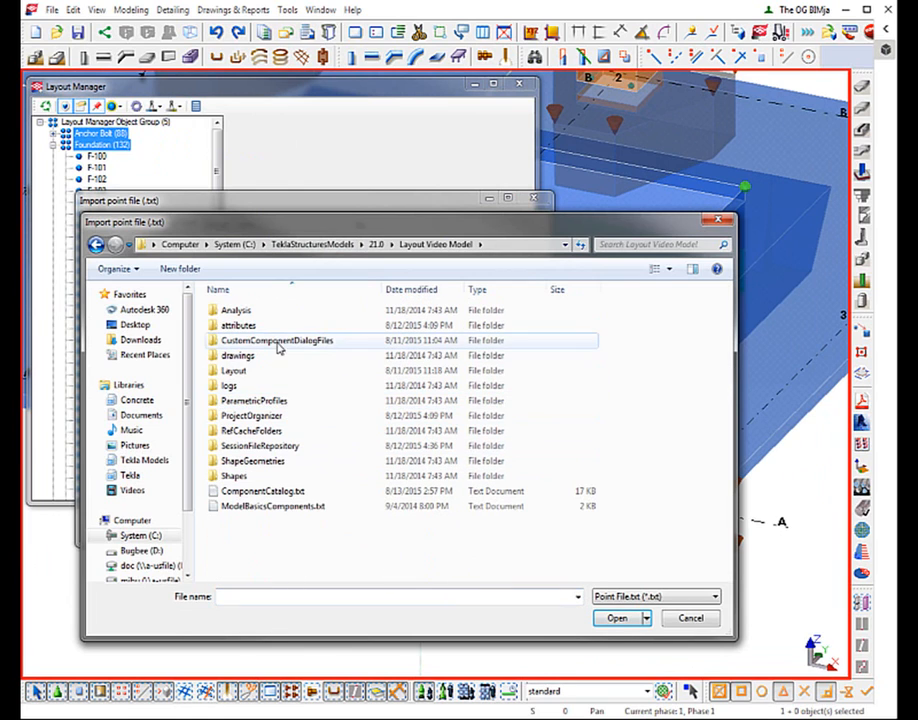
double_click(235, 369)
double_click(251, 312)
left_click(248, 312)
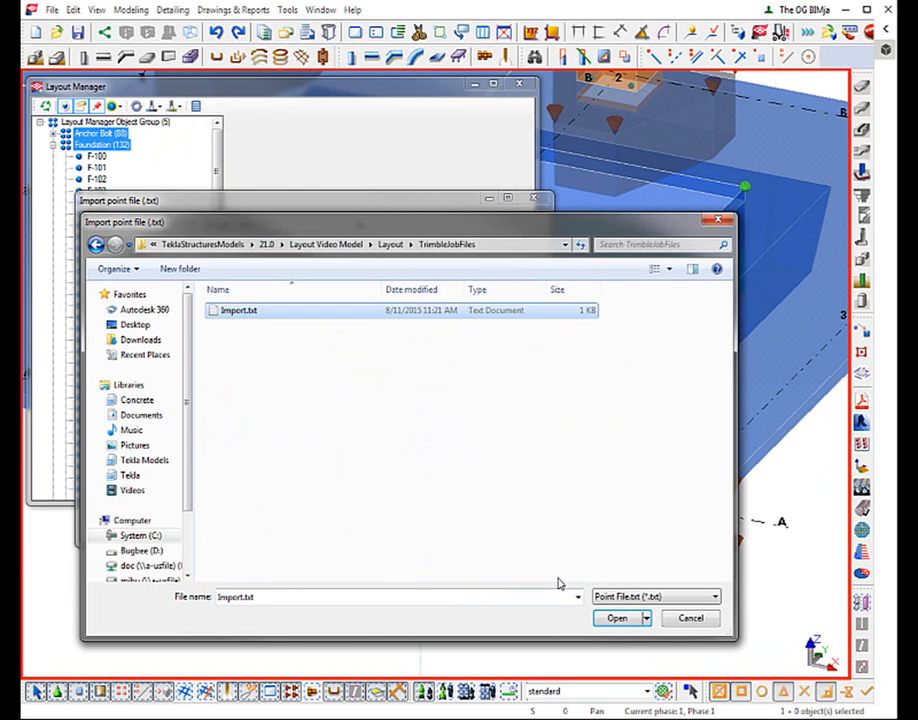
left_click(617, 619)
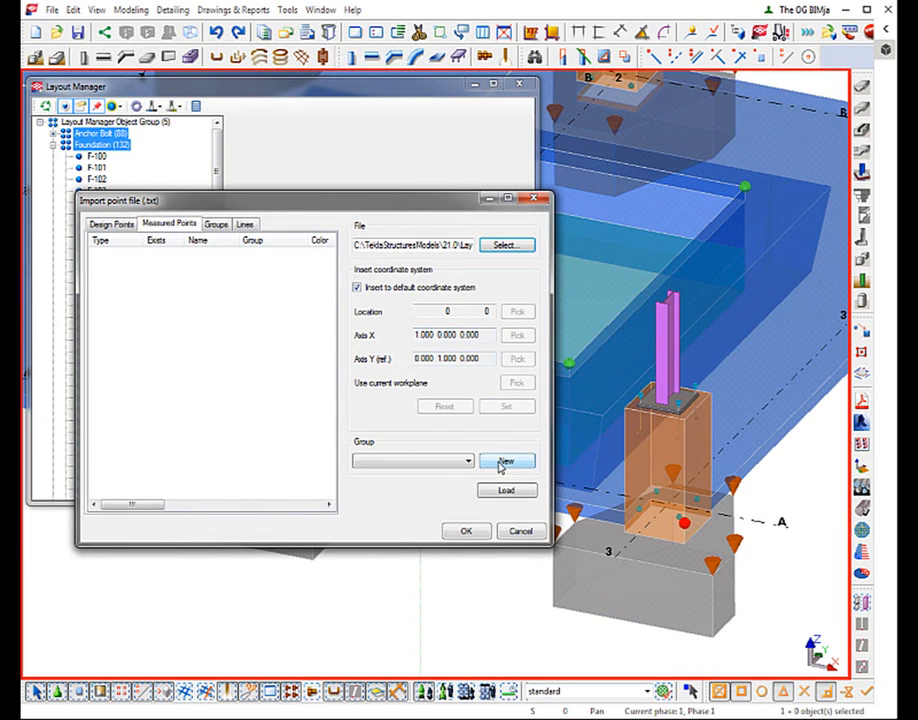
Step: Create a new group named "Anchor Bolt- FV" for the import and load the file's points into it
left_click(468, 462)
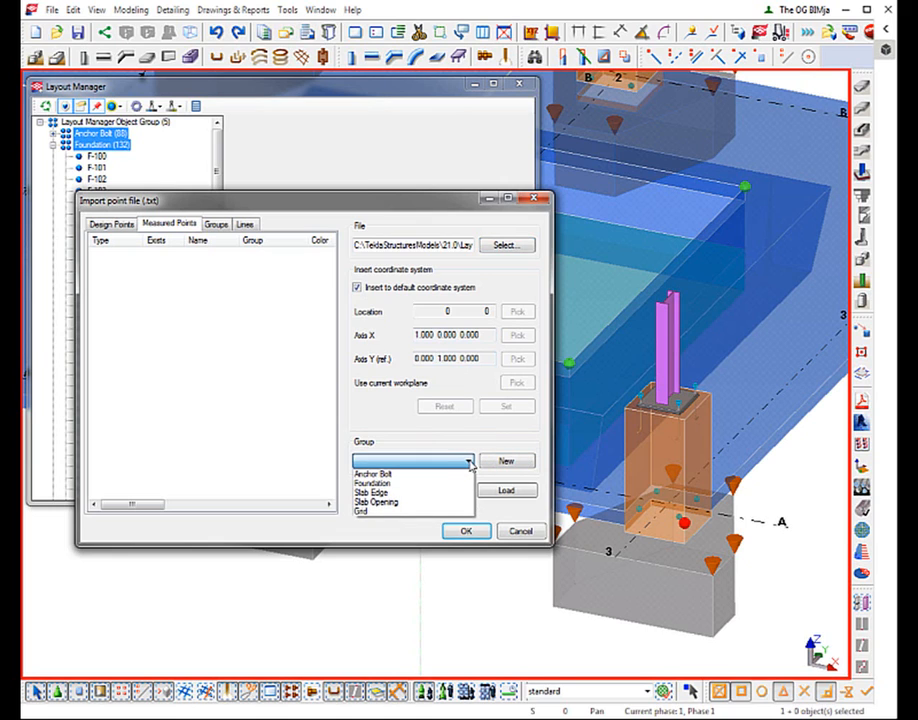
left_click(503, 461)
left_click(503, 462)
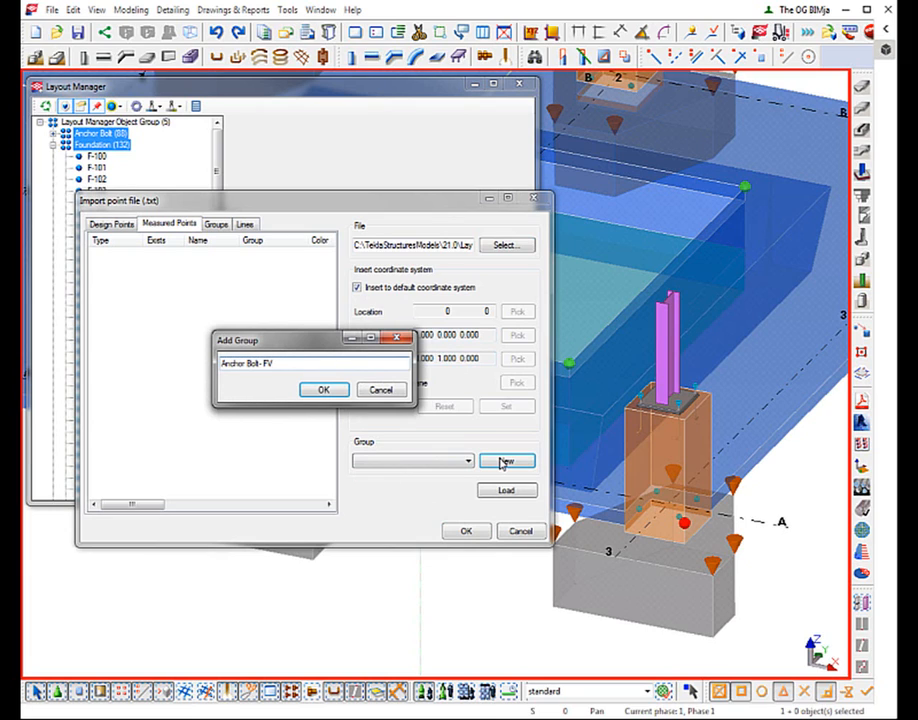
left_click(334, 390)
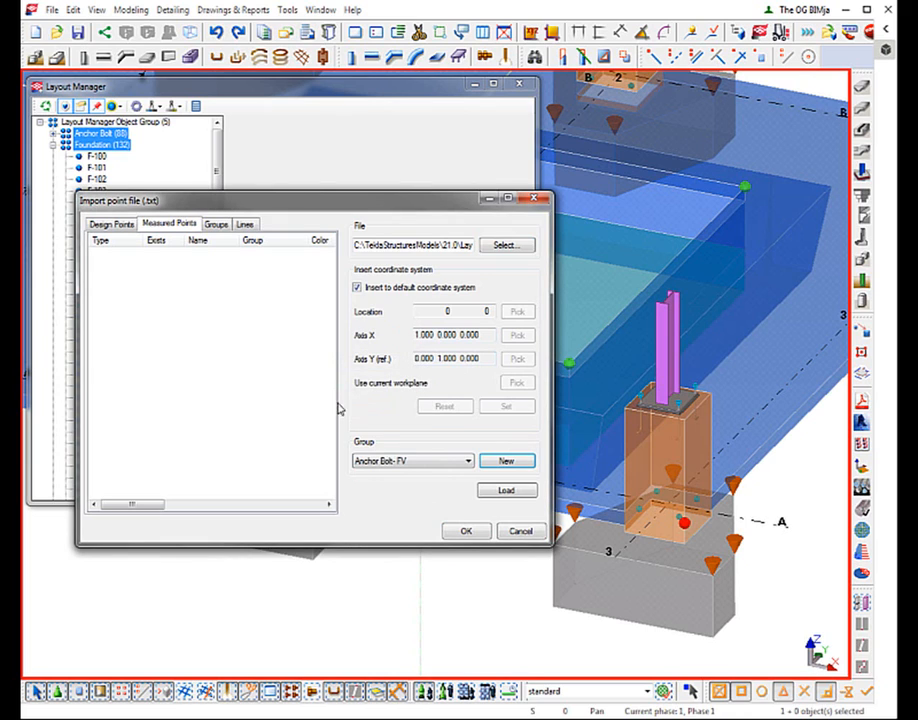
left_click(505, 490)
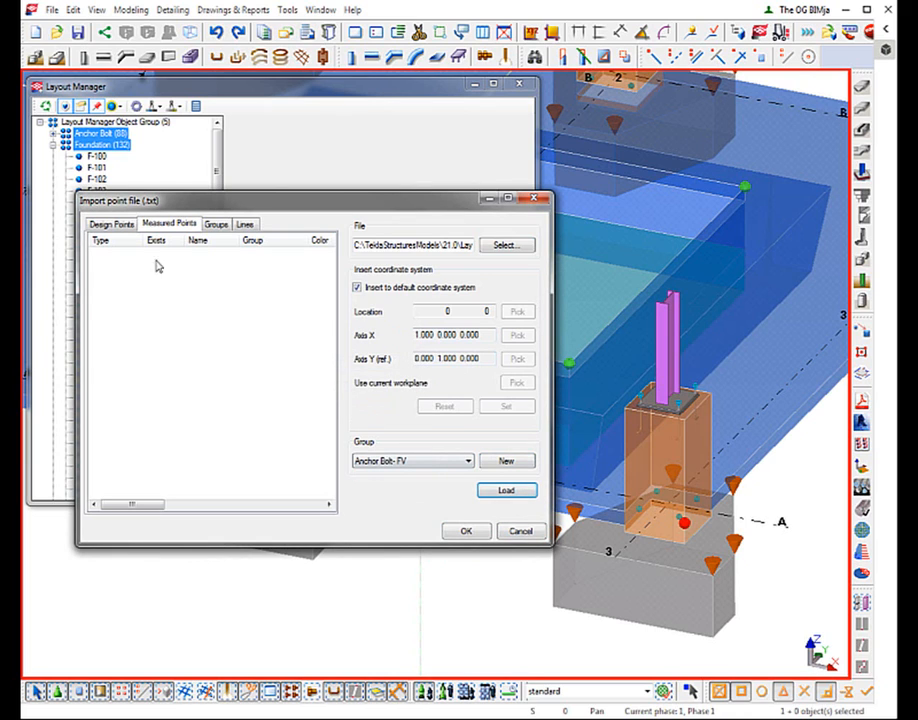
Step: Mark the design points AB 40 through AB 43 and import them into the model
left_click(112, 224)
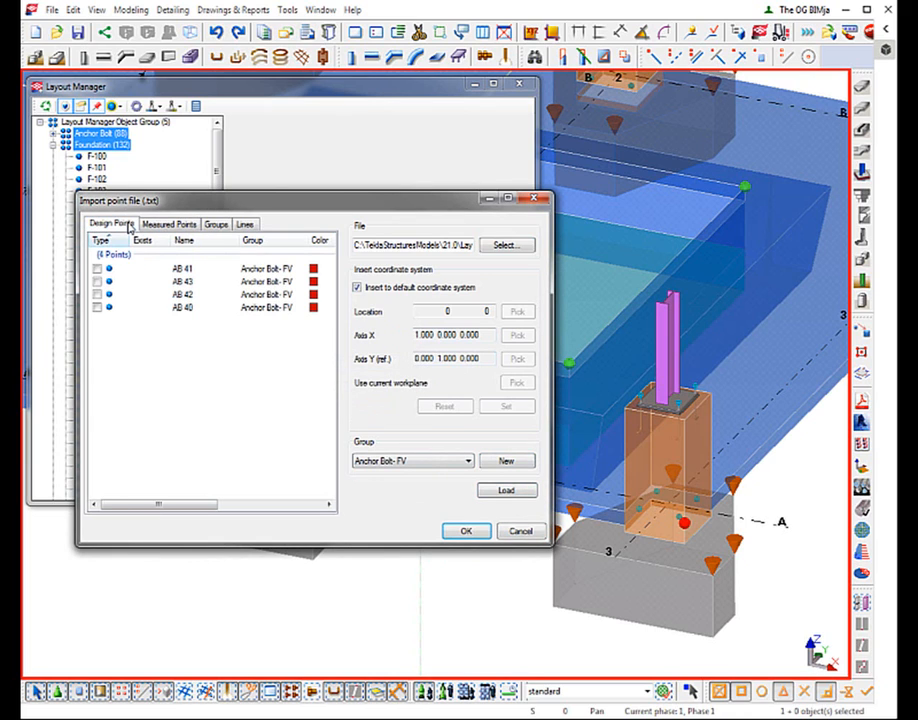
left_click(96, 269)
left_click(97, 308)
left_click(97, 295)
left_click(466, 531)
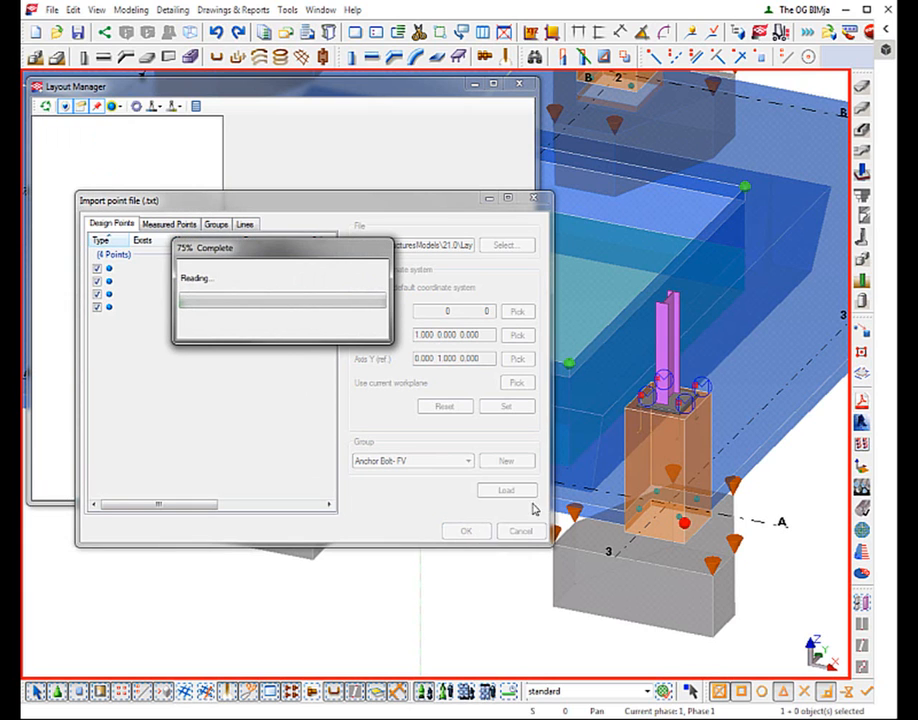
Step: Examine the imported field points against the designed anchor bolt points on the base plate at grid A-3
scroll(667, 415, "up", 8)
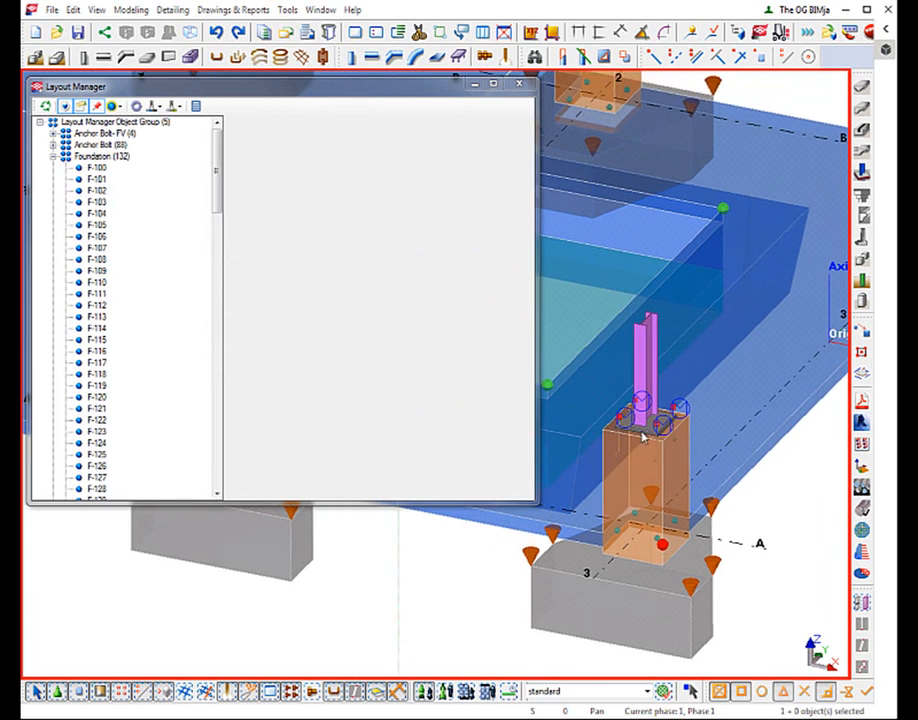
scroll(755, 410, "up", 3)
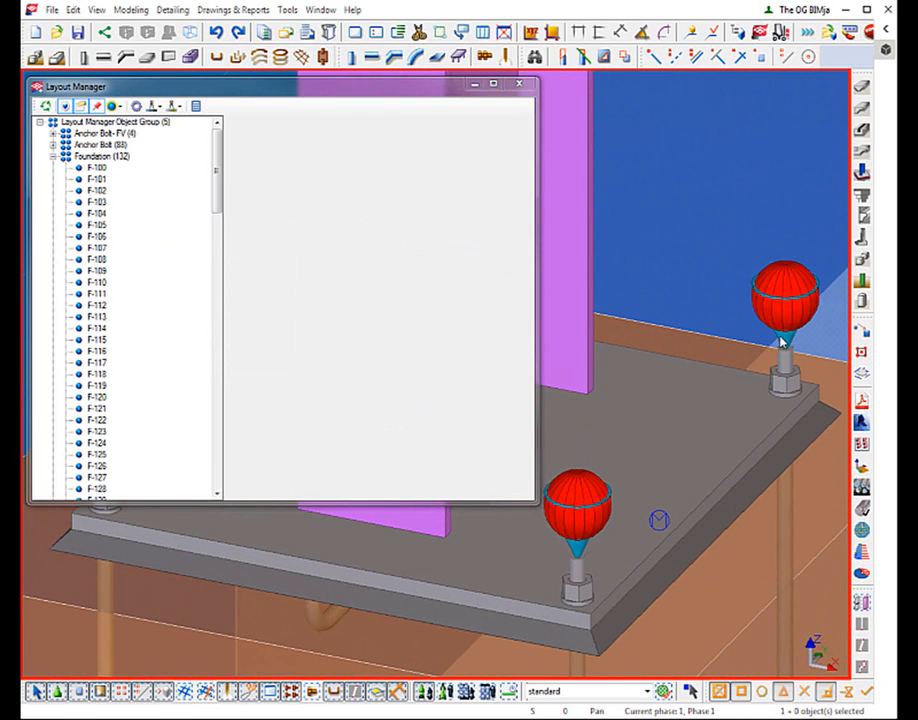
left_click(580, 487)
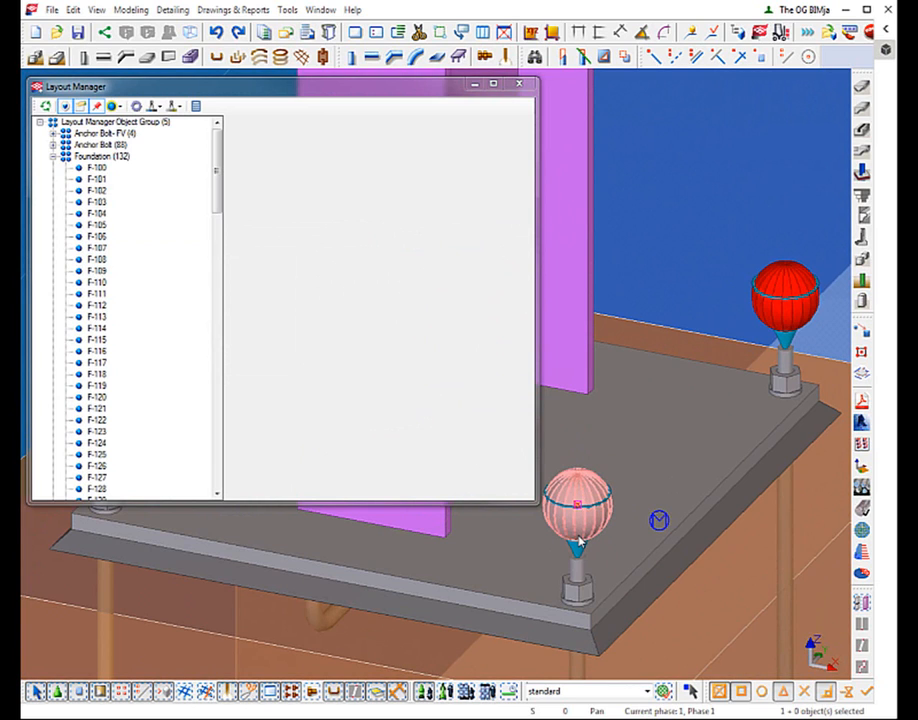
left_click(697, 288)
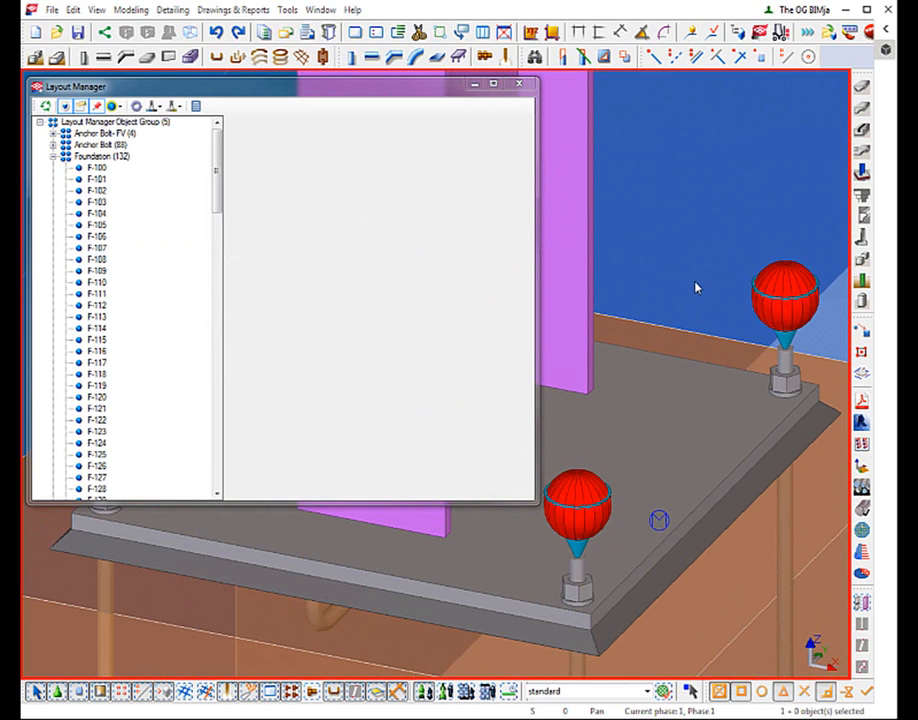
scroll(697, 288, "down", 3)
scroll(697, 288, "down", 2)
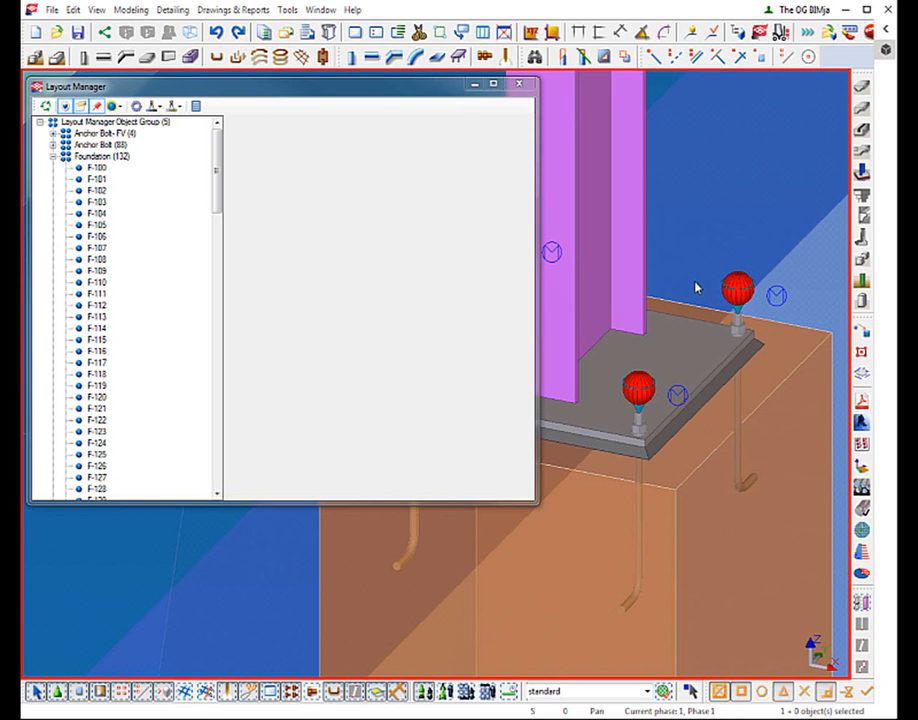
middle_click_drag(676, 210, 733, 285)
scroll(696, 195, "down", 6)
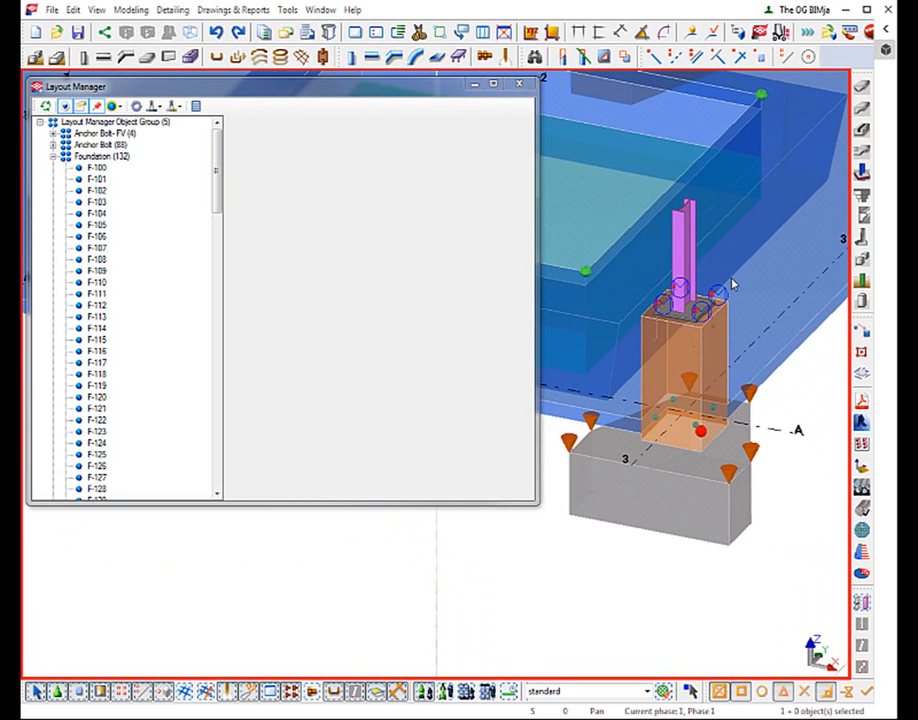